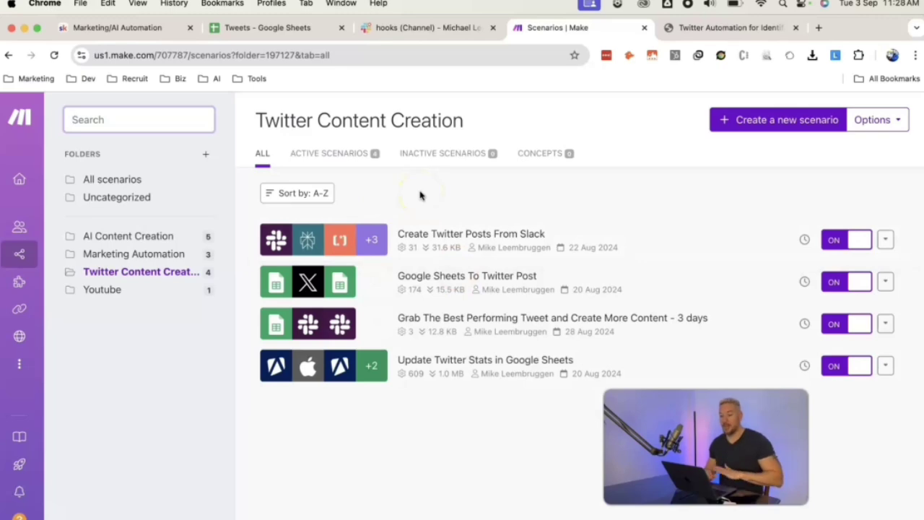
# - Switch to the Marketing/AI Automation community on Skool and open the Twitter Automation course in its classroom
pyautogui.click(136, 34)
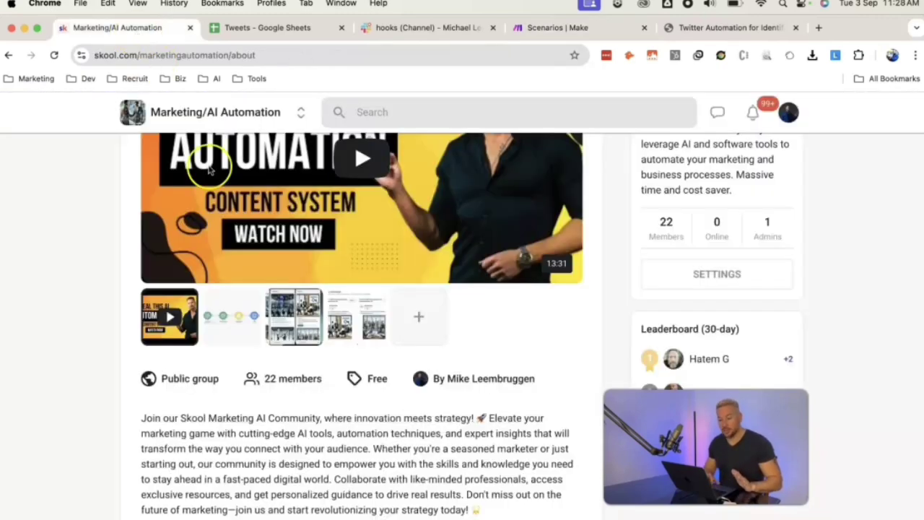
pyautogui.scroll(3, 310, 232)
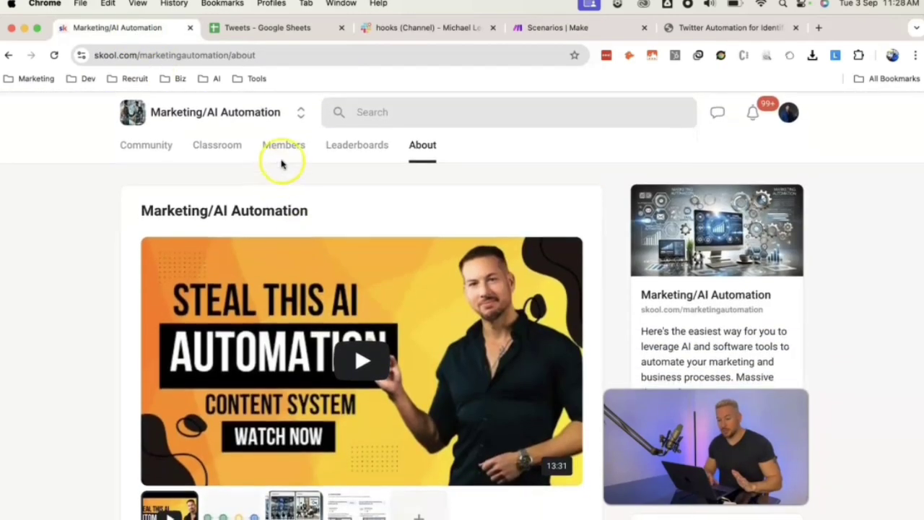
pyautogui.click(231, 147)
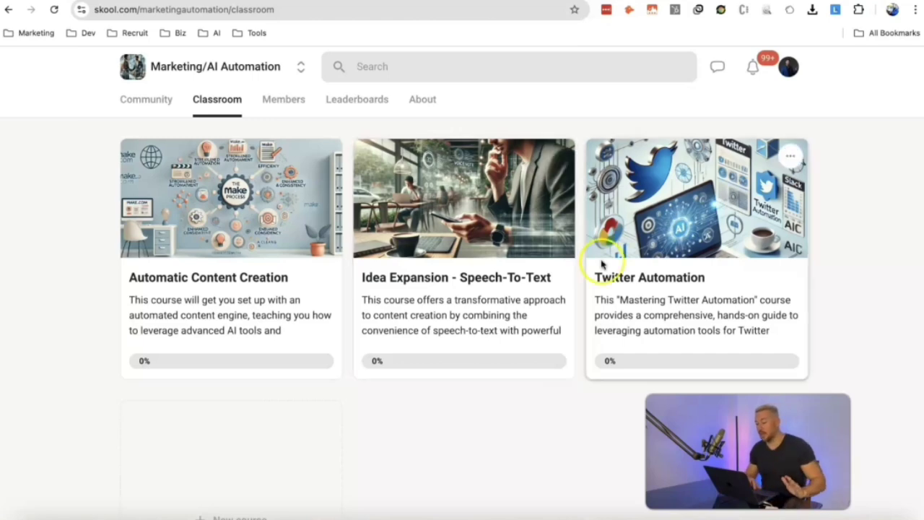
pyautogui.click(691, 254)
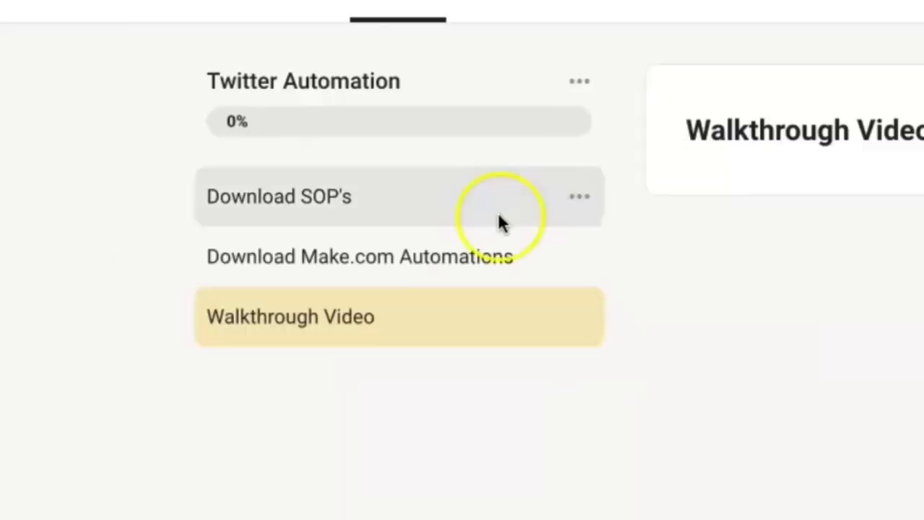
# - Look through the Download SOP's lesson and the scenario files offered in the Download Make.com Automations lesson
pyautogui.click(409, 207)
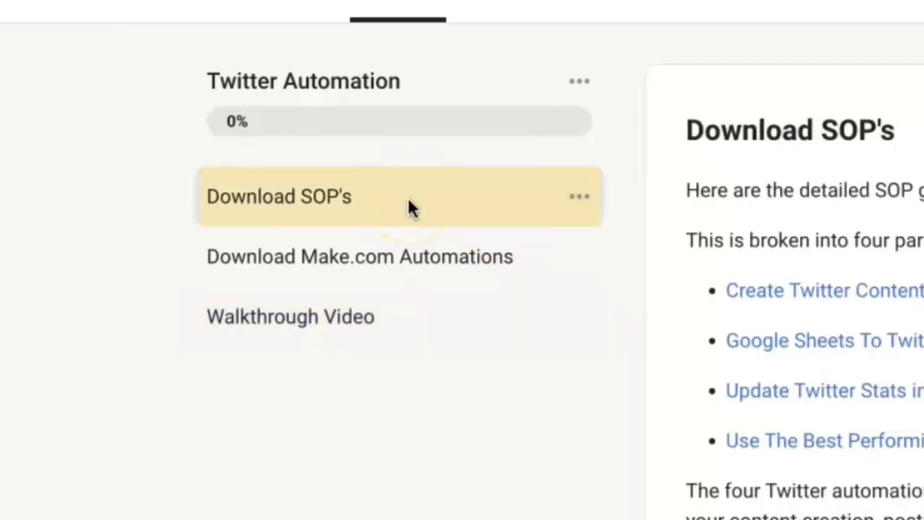
pyautogui.scroll(-1, 547, 223)
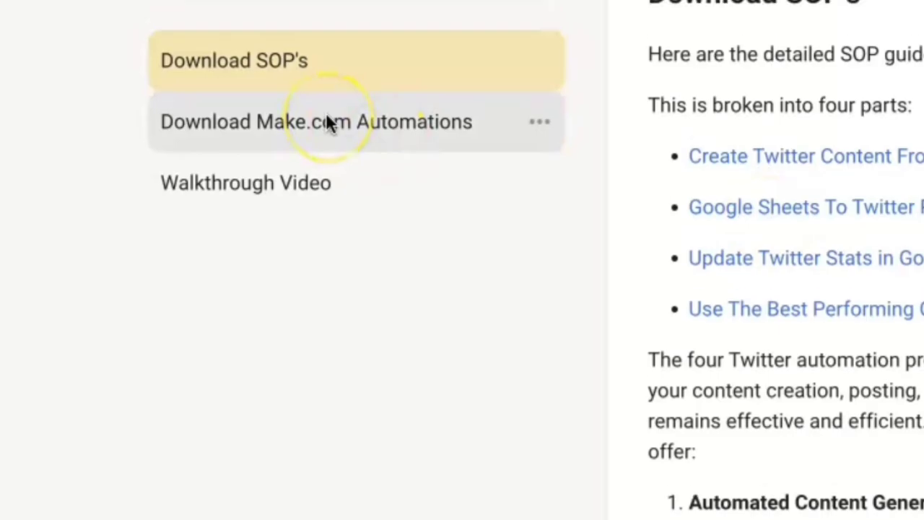
pyautogui.click(202, 194)
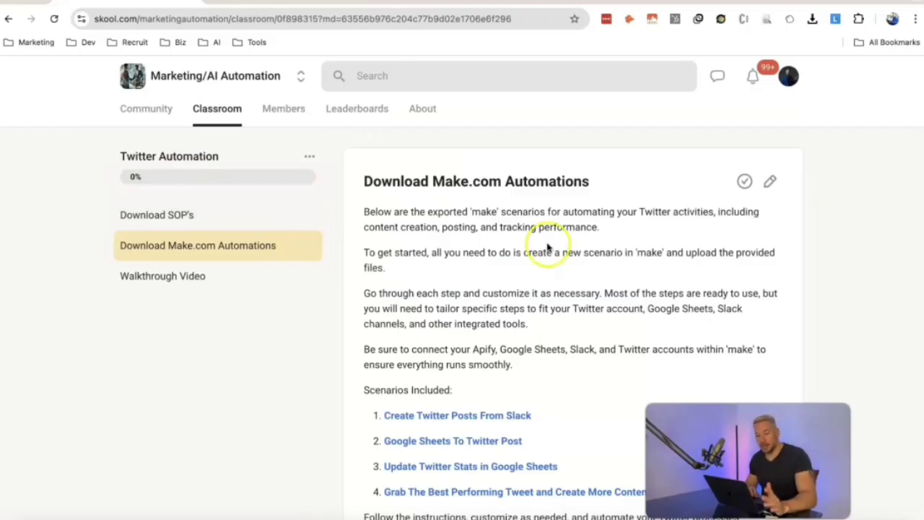
pyautogui.scroll(-3, 584, 248)
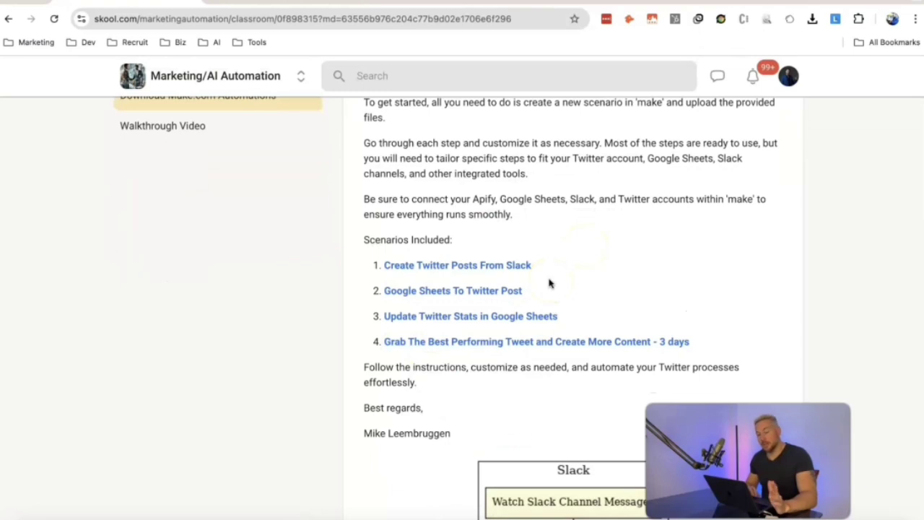
# - Switch to the Twitter automation overview page and read its Slack Message to Perplexity and Perplexity to Google Sheets sections
pyautogui.click(712, 21)
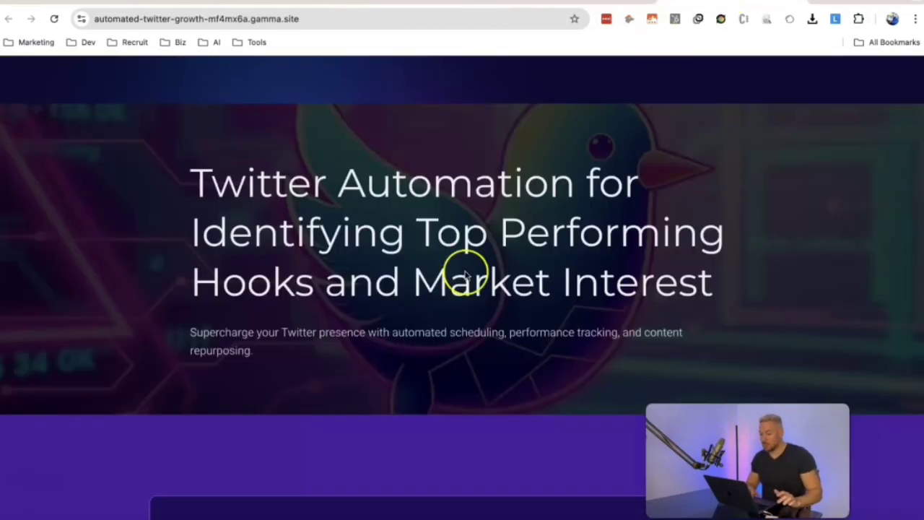
pyautogui.click(466, 273)
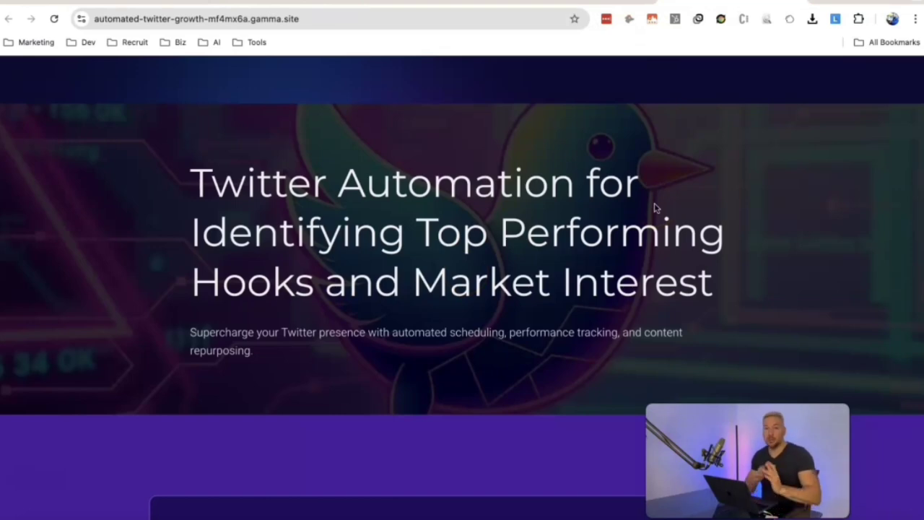
pyautogui.scroll(-5, 530, 195)
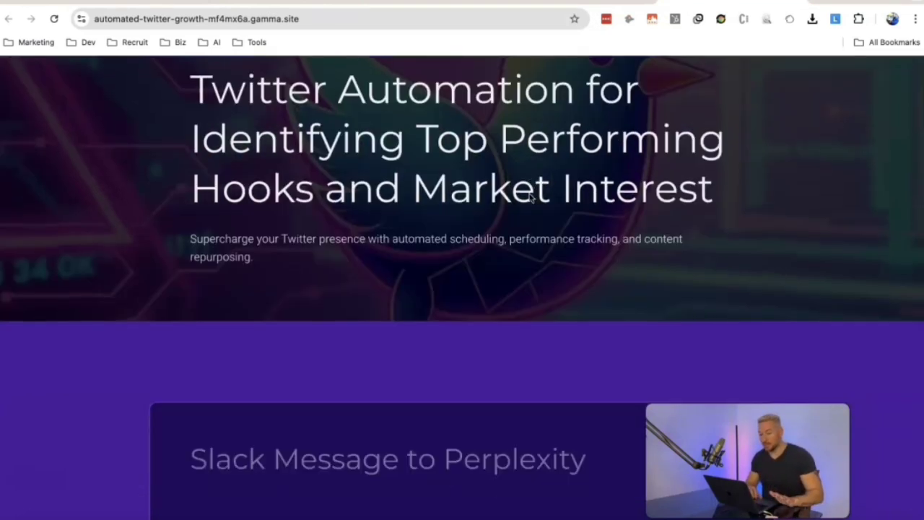
pyautogui.scroll(-5, 531, 196)
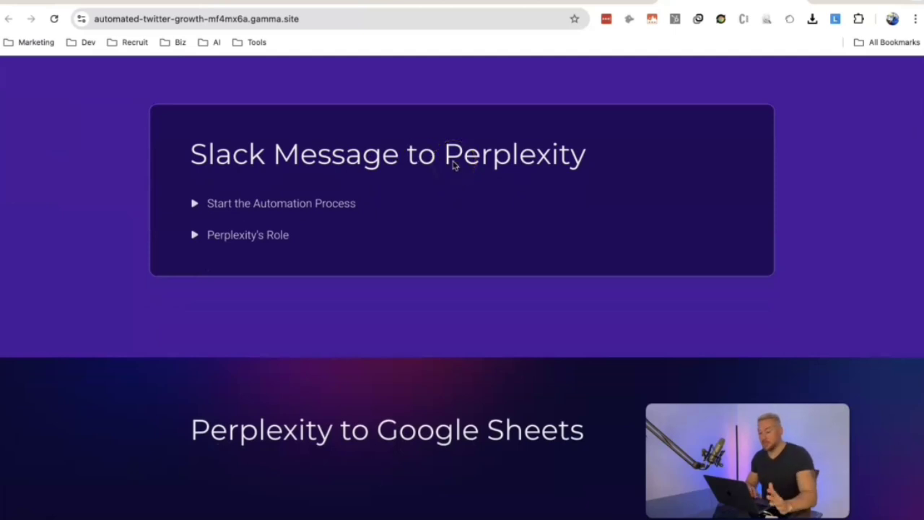
pyautogui.scroll(-6, 344, 164)
pyautogui.scroll(1, 344, 164)
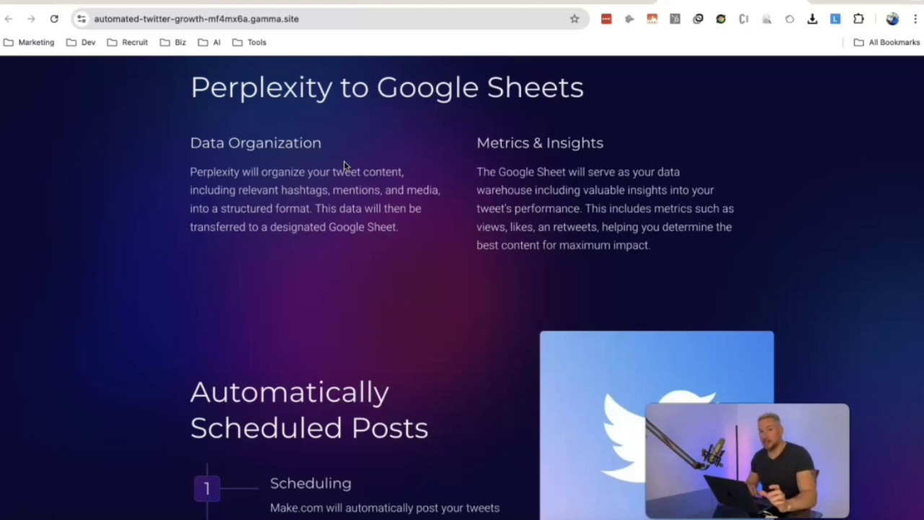
pyautogui.click(438, 155)
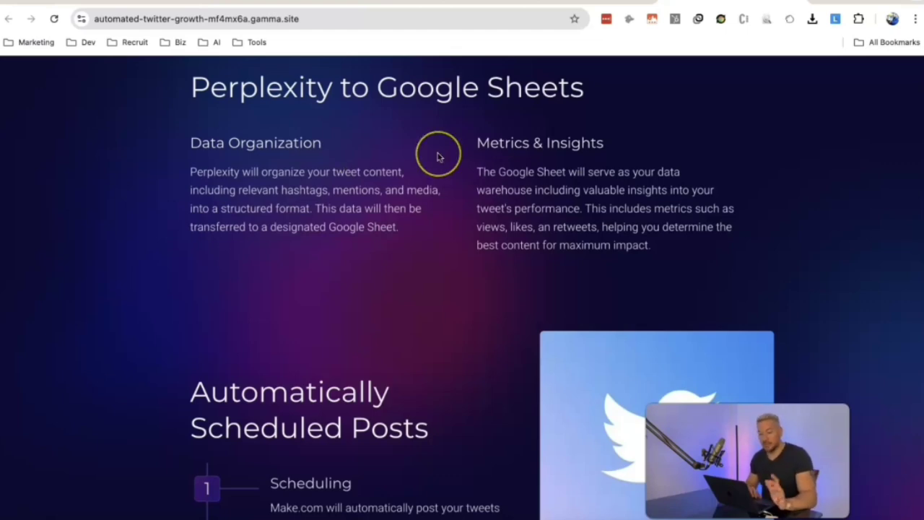
# - Read the overview's sections on scheduled posts, tracking post performance and repurposing the best performing tweets
pyautogui.scroll(-5, 437, 156)
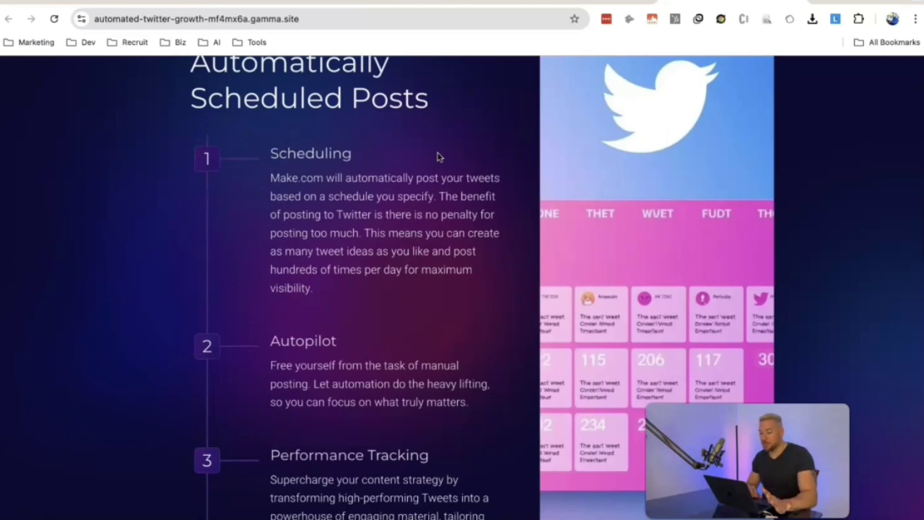
pyautogui.scroll(-1, 438, 156)
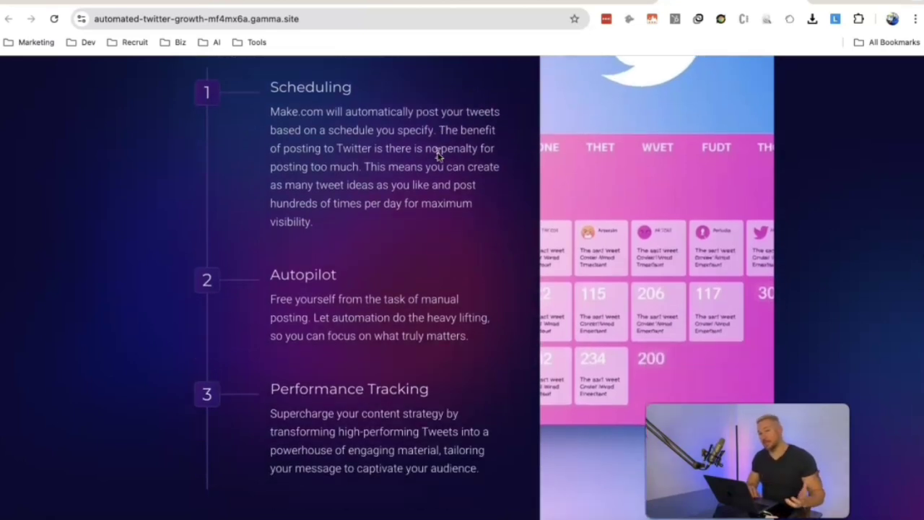
pyautogui.scroll(-8, 438, 154)
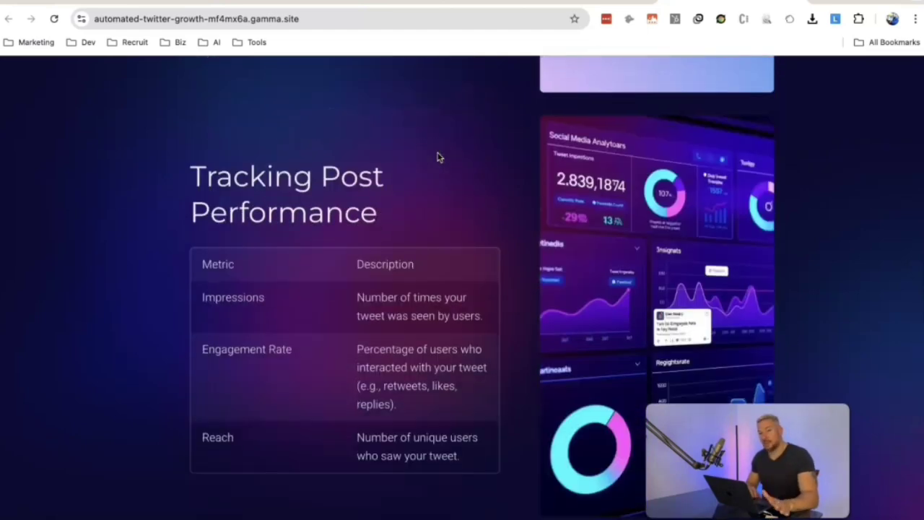
pyautogui.scroll(-2, 438, 157)
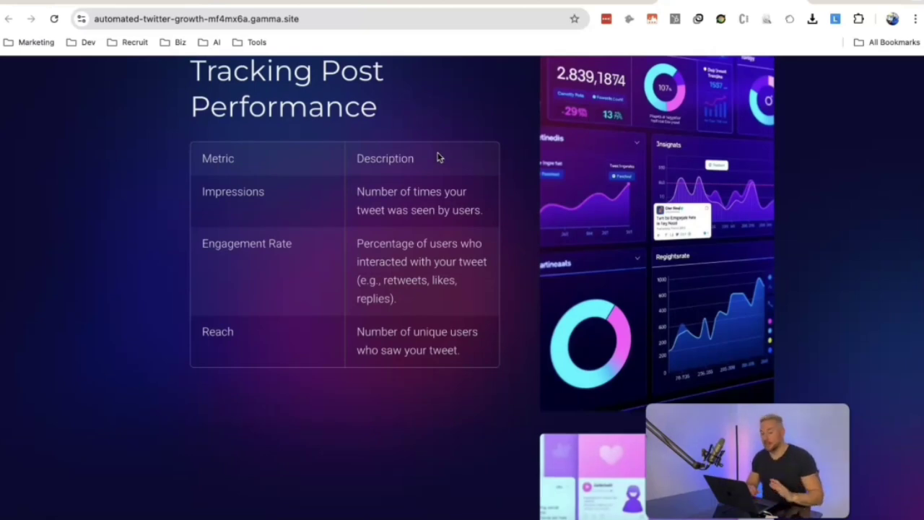
pyautogui.scroll(-2, 438, 157)
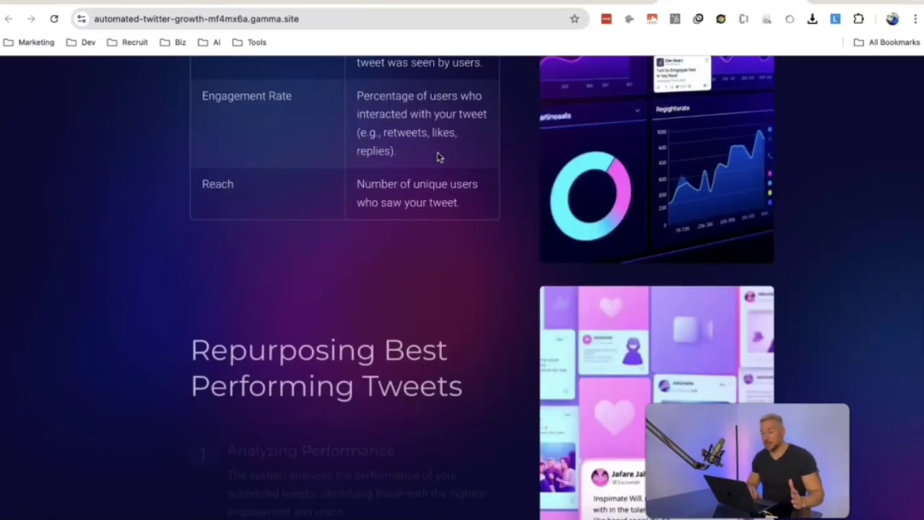
pyautogui.scroll(-2, 438, 157)
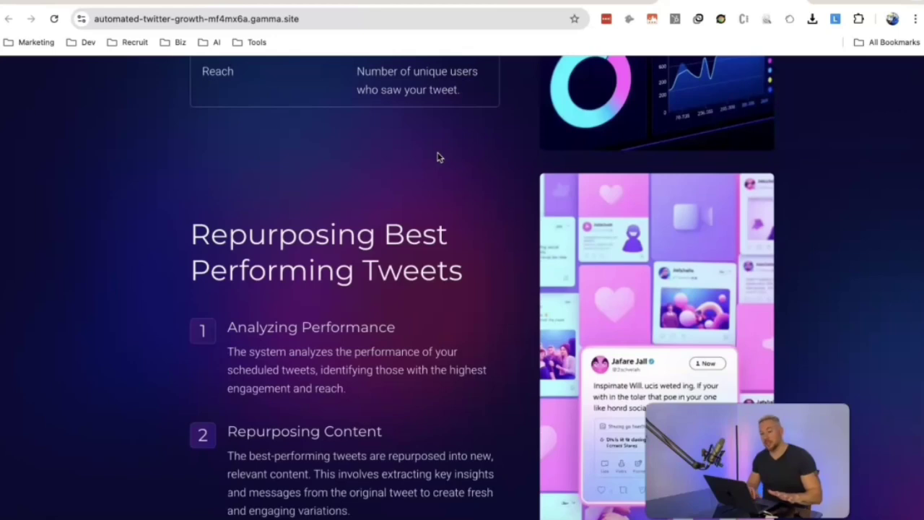
pyautogui.scroll(-2, 438, 157)
pyautogui.click(358, 347)
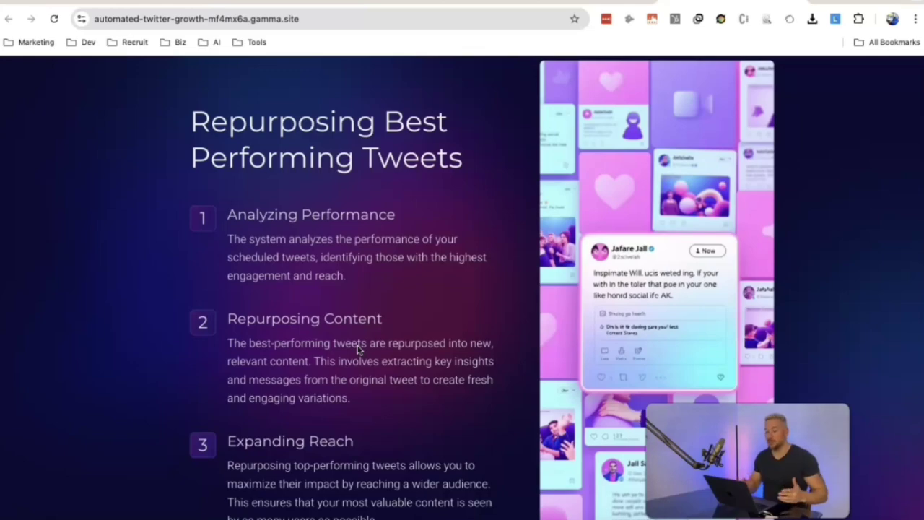
pyautogui.scroll(-12, 357, 350)
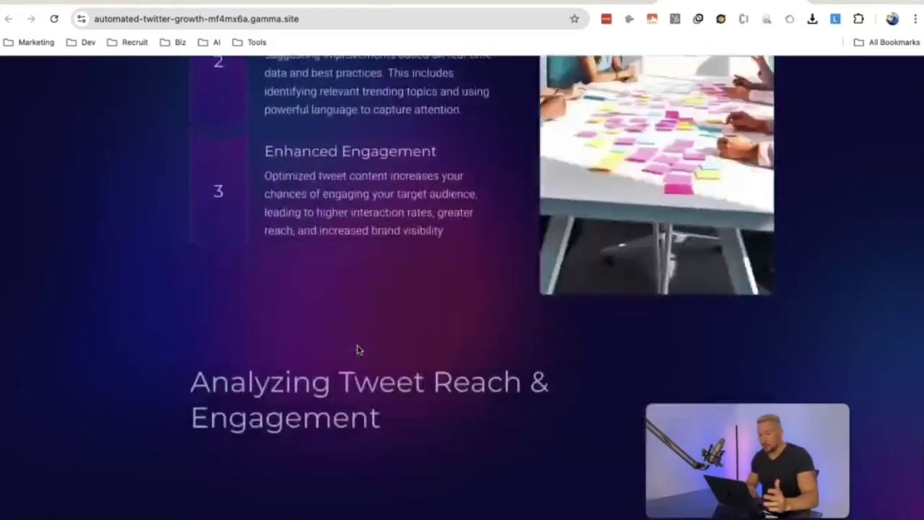
# - Switch to the Tweets spreadsheet in Google Sheets and examine the logged tweets and their stats down to the last row
pyautogui.click(280, 3)
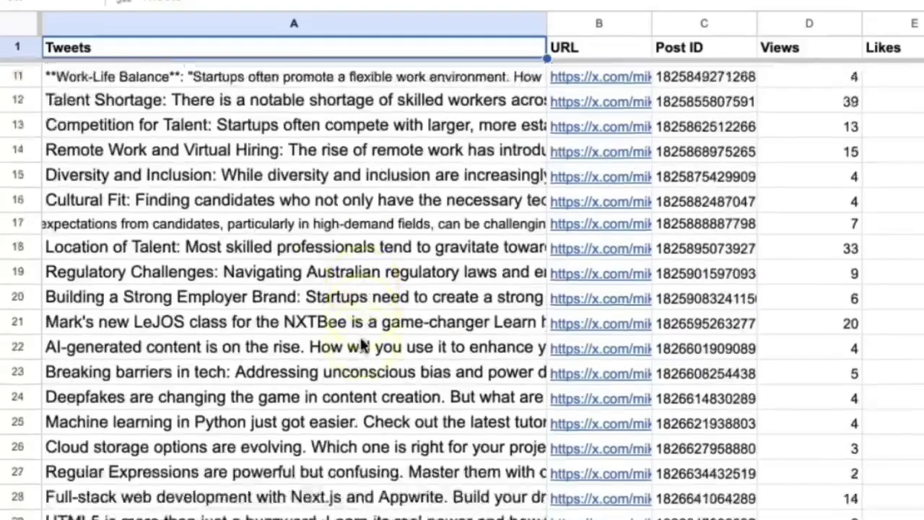
pyautogui.scroll(-20, 363, 347)
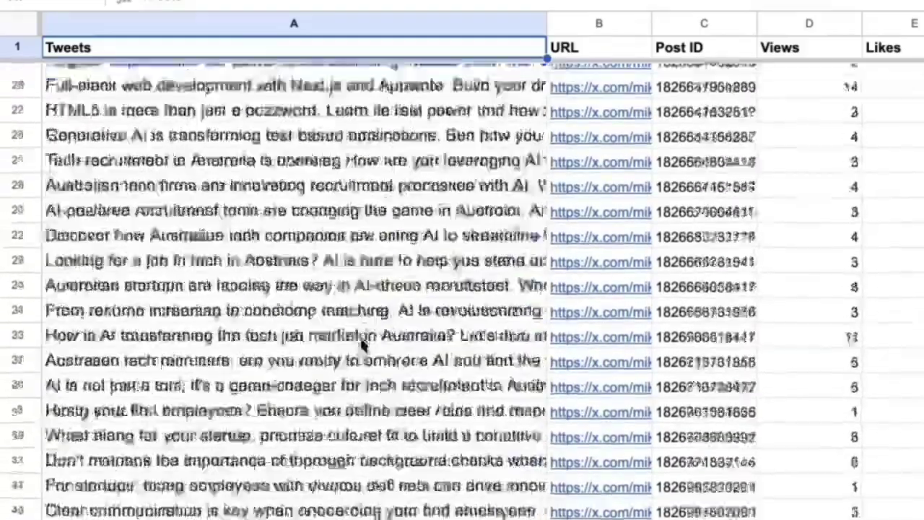
pyautogui.scroll(-20, 361, 345)
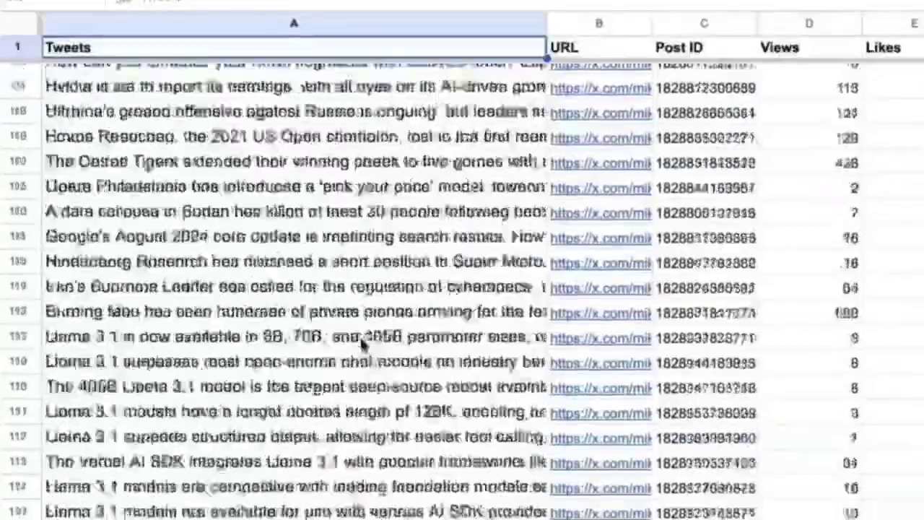
pyautogui.scroll(-2, 363, 345)
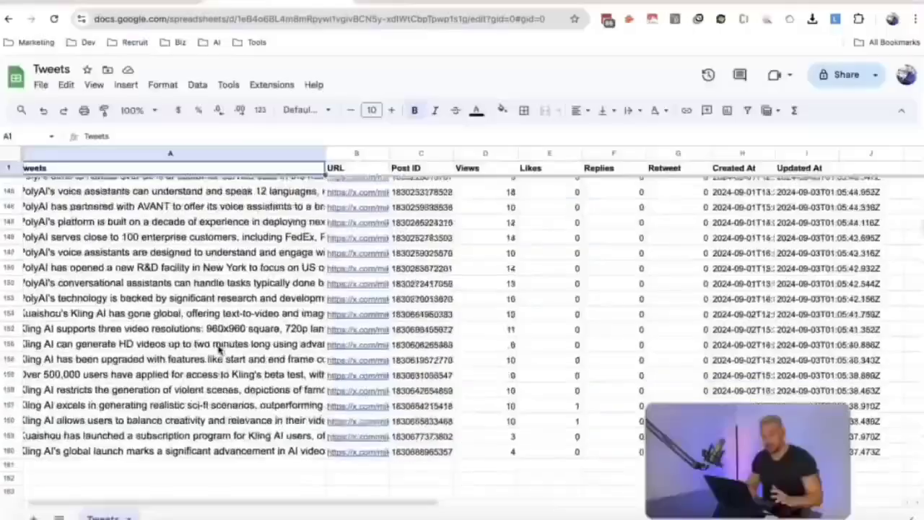
pyautogui.hscroll(-1, 235, 397)
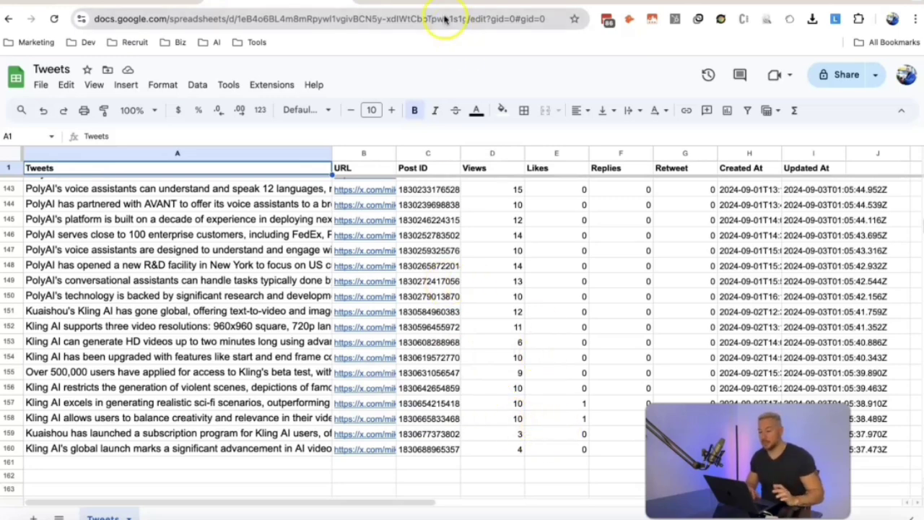
# - Switch to Slack and review the topic messages posted in the hooks channel down to the latest one
pyautogui.click(403, 2)
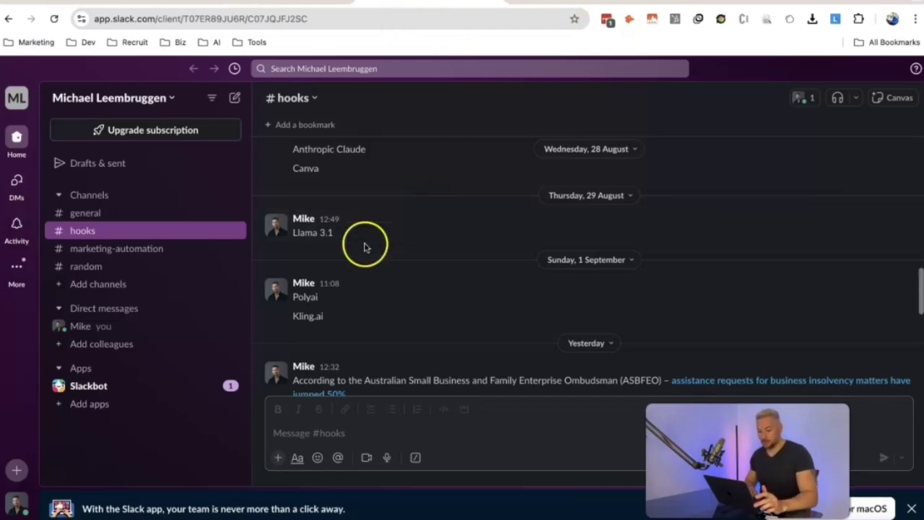
pyautogui.scroll(-5, 405, 289)
pyautogui.scroll(3, 405, 288)
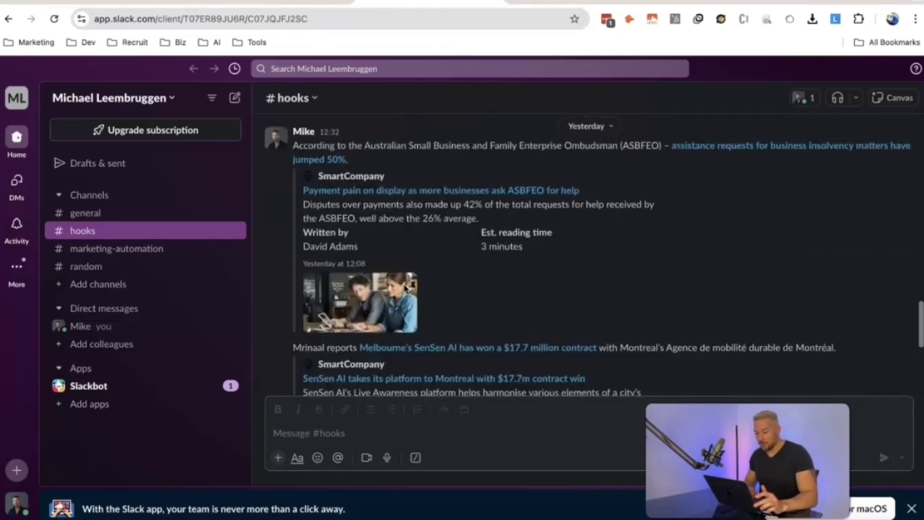
pyautogui.scroll(3, 405, 289)
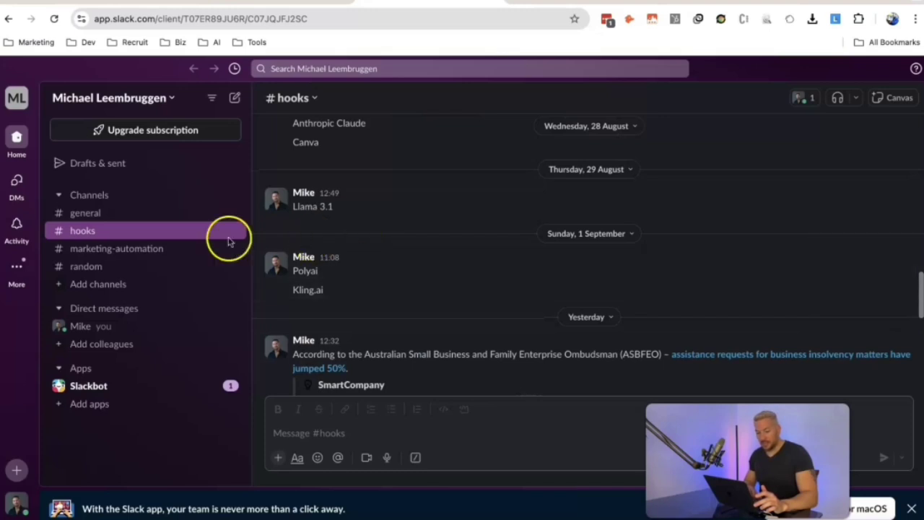
pyautogui.scroll(-1, 364, 252)
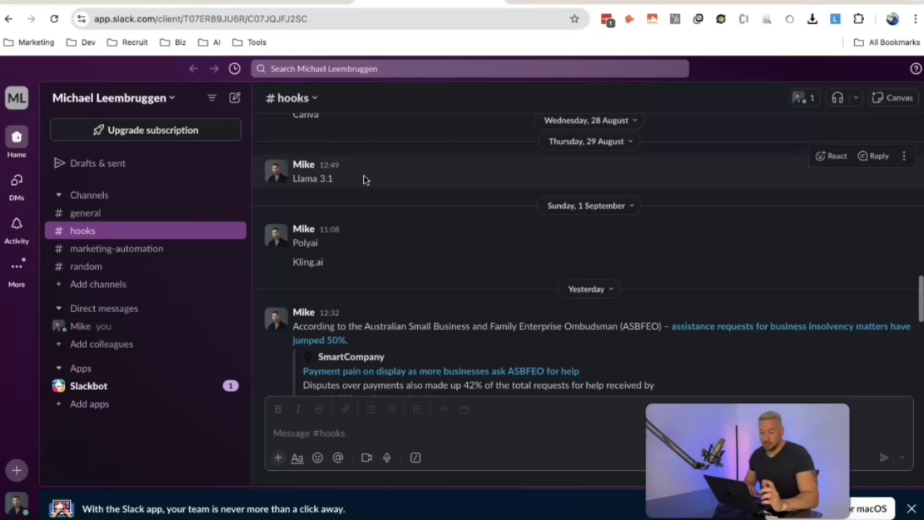
pyautogui.scroll(-5, 386, 264)
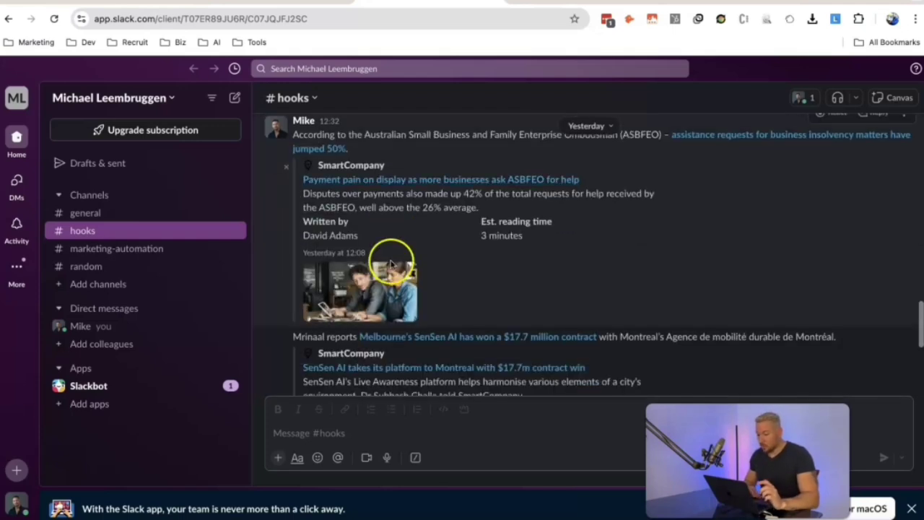
pyautogui.scroll(-6, 518, 216)
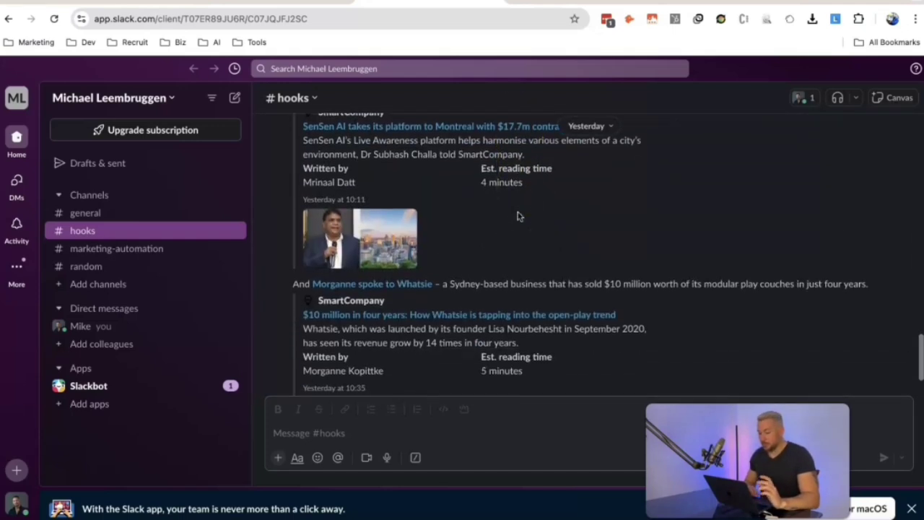
pyautogui.scroll(-3, 518, 217)
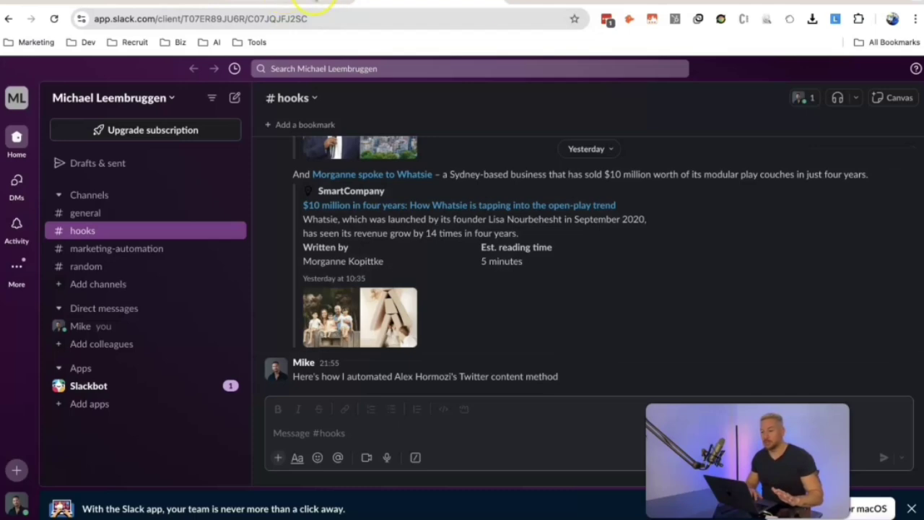
# - Switch to Make, open the Create Twitter Posts From Slack scenario for editing and show its notes
pyautogui.click(588, 8)
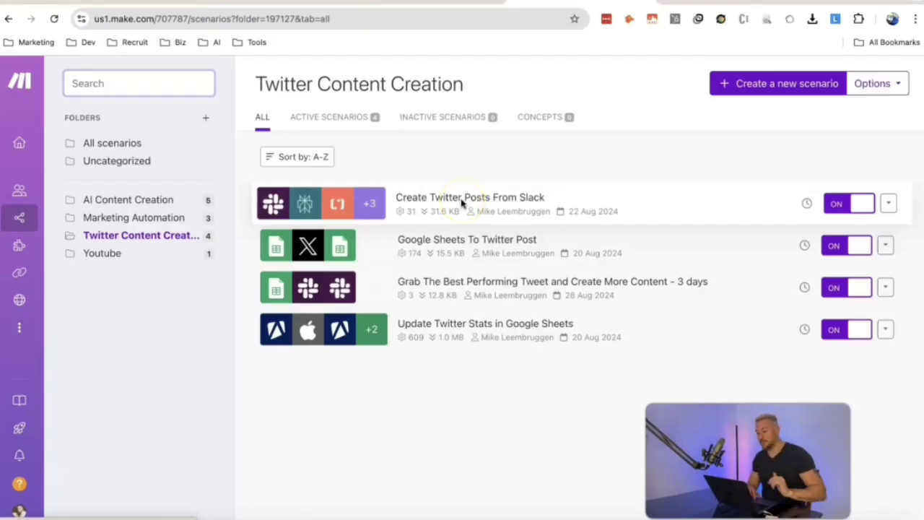
pyautogui.click(462, 204)
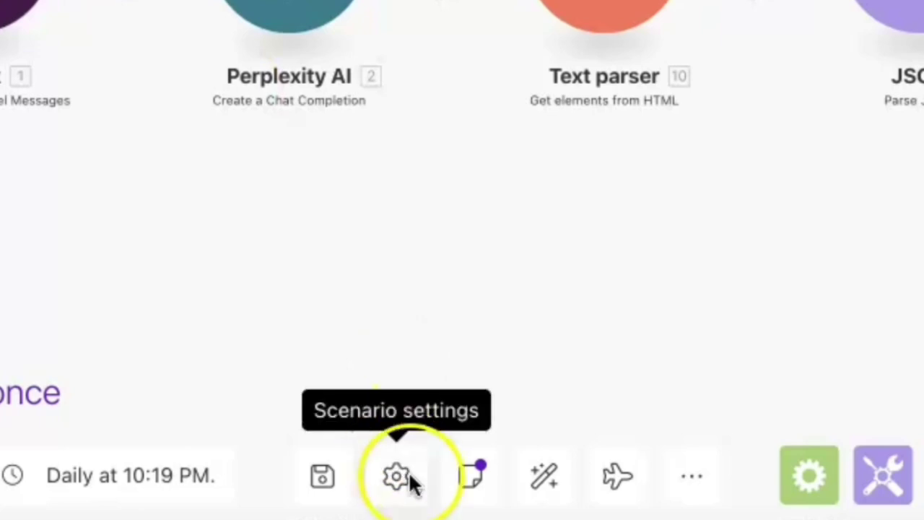
pyautogui.click(468, 481)
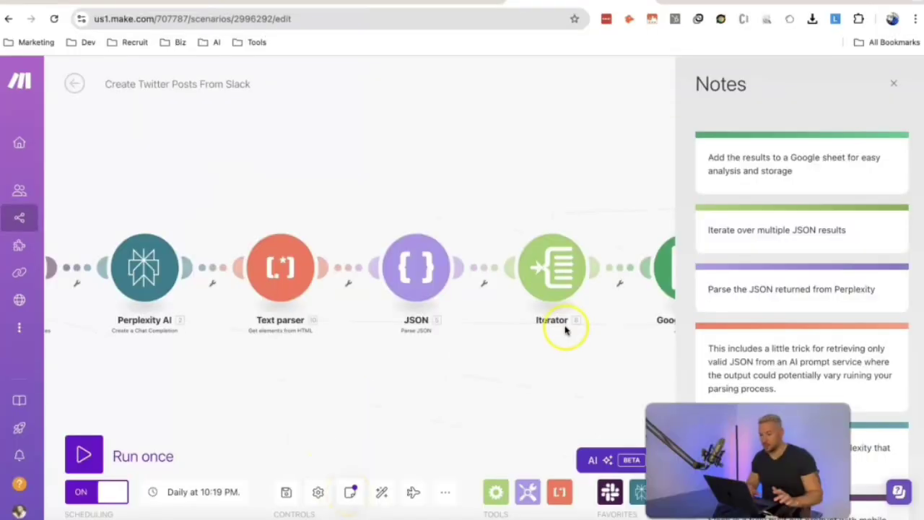
pyautogui.hscroll(-5, 271, 290)
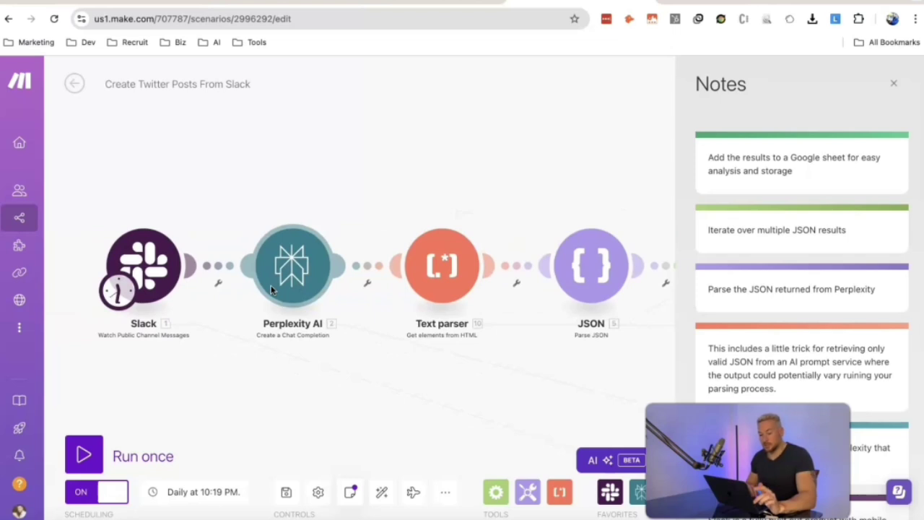
# - Review the Slack trigger module's connection, public channel and limit settings, and accept them
pyautogui.click(164, 189)
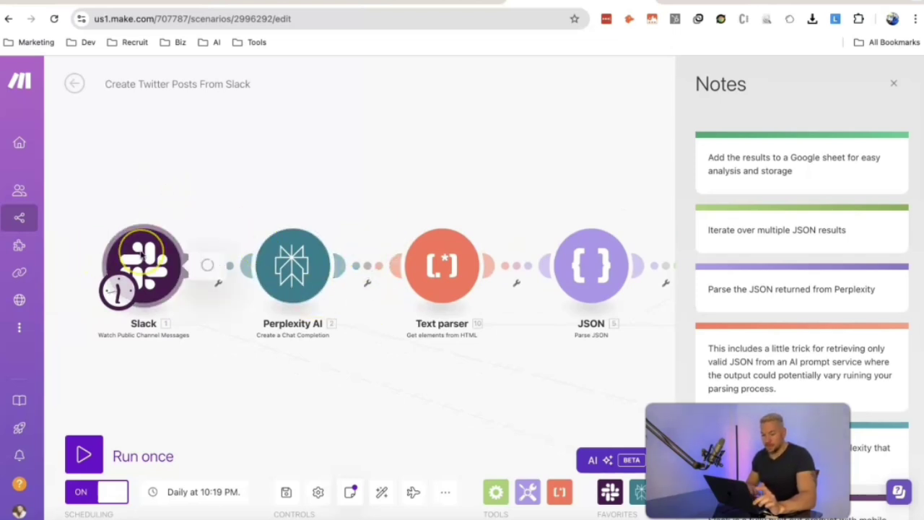
pyautogui.click(143, 255)
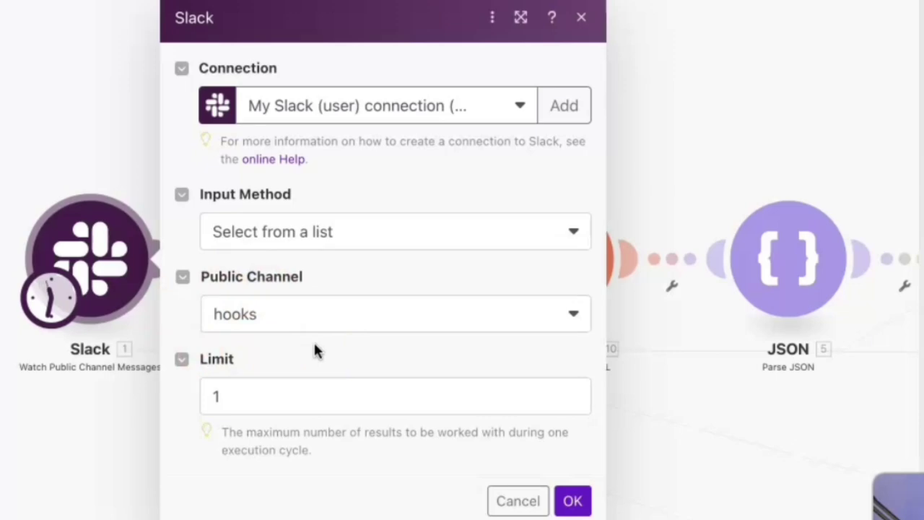
pyautogui.click(572, 500)
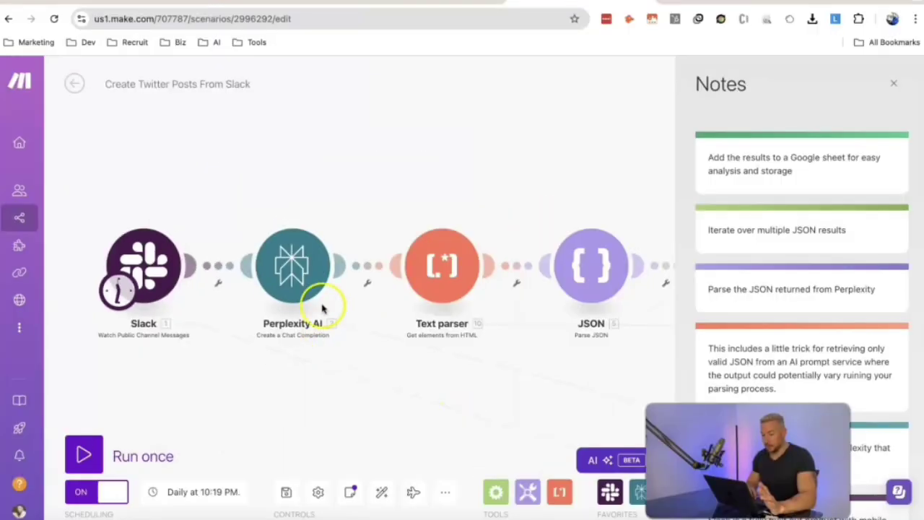
# - Open the Perplexity AI module's settings and remove the blank line at the start of its message content
pyautogui.click(292, 265)
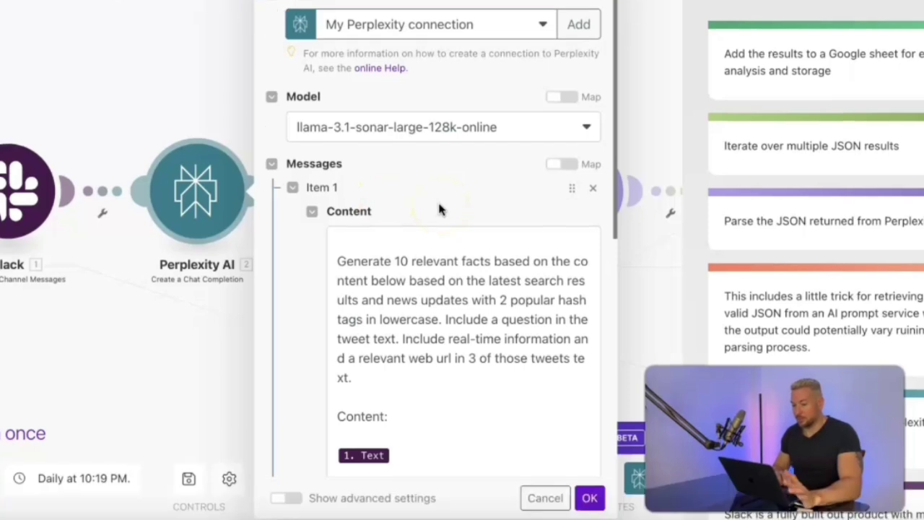
pyautogui.scroll(-2, 439, 208)
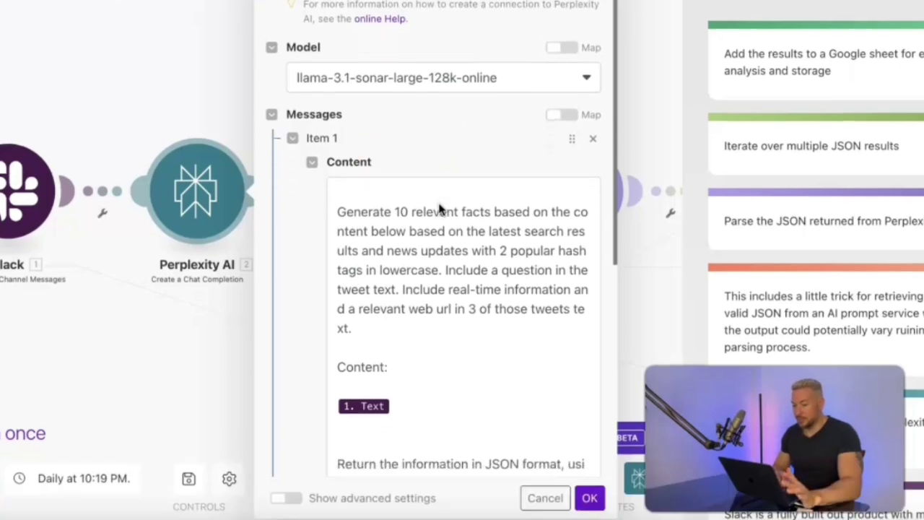
pyautogui.click(345, 168)
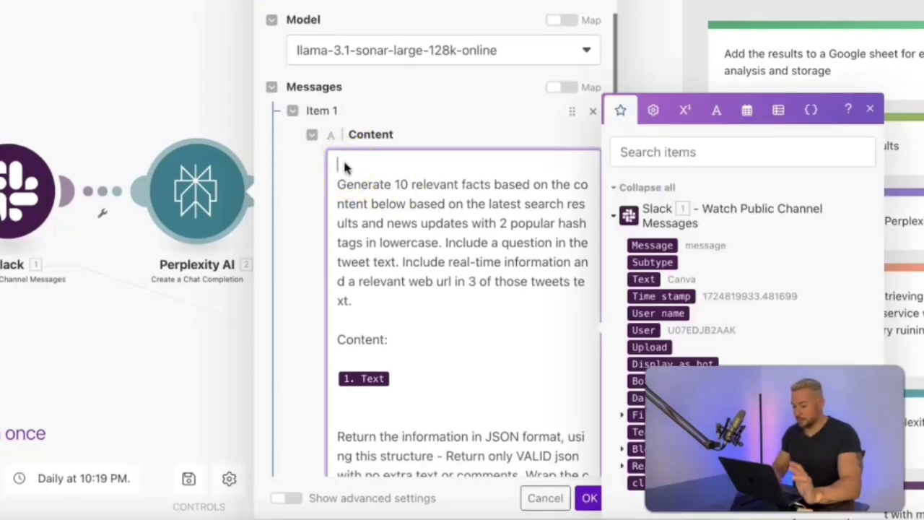
pyautogui.press('BackSpace')
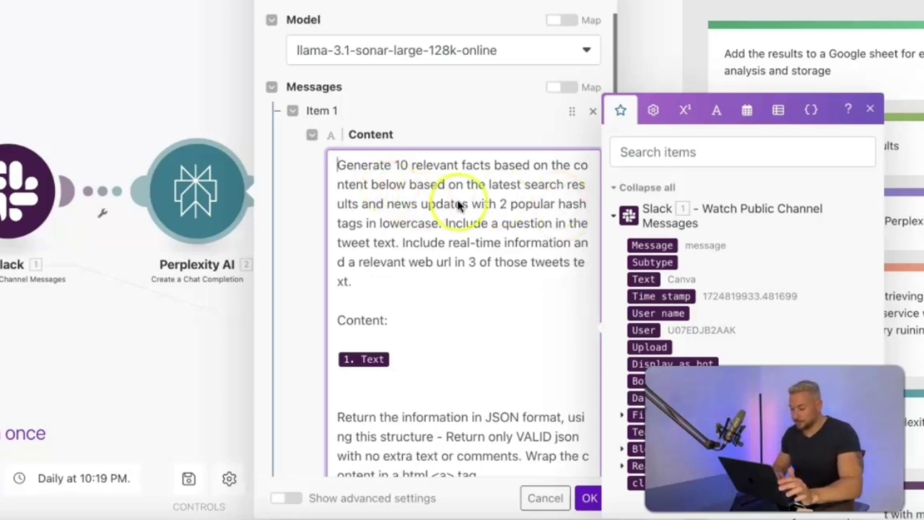
# - Read the Perplexity prompt down to its JSON example format and accept the module settings
pyautogui.scroll(-2, 457, 199)
pyautogui.scroll(2, 459, 206)
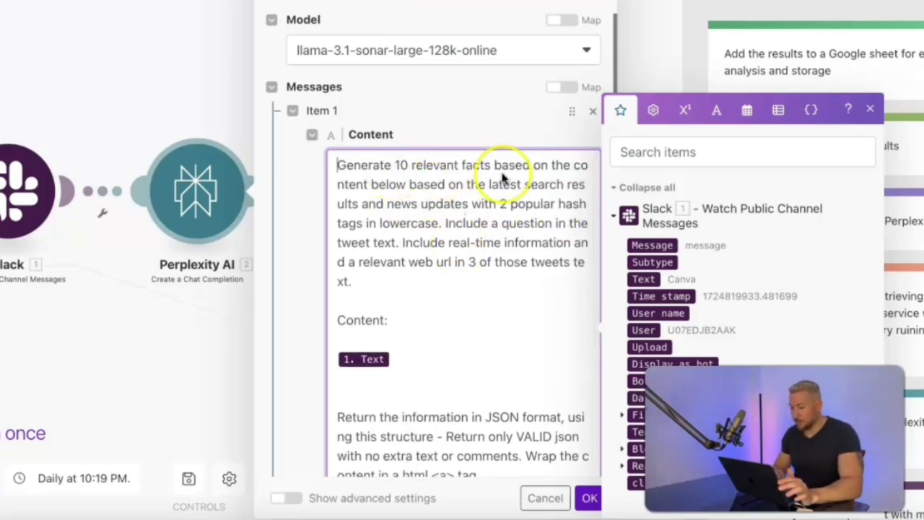
pyautogui.click(567, 176)
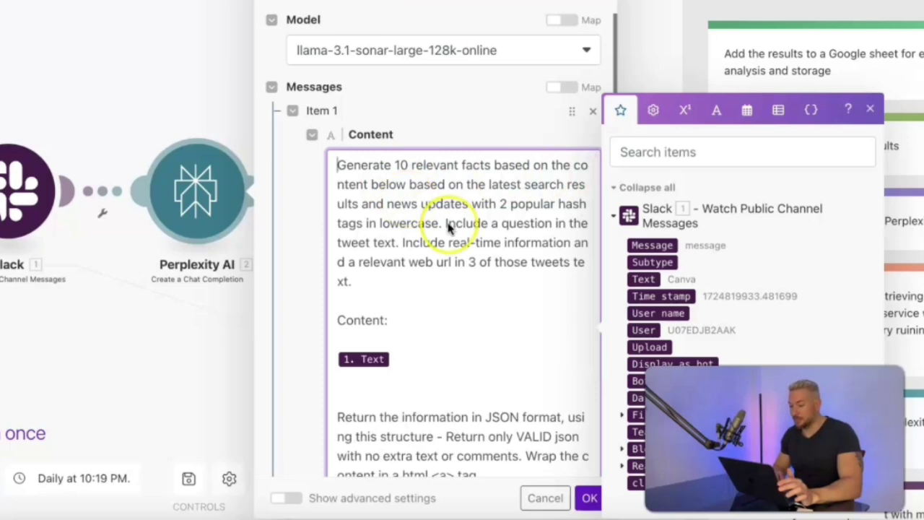
pyautogui.scroll(-3, 423, 268)
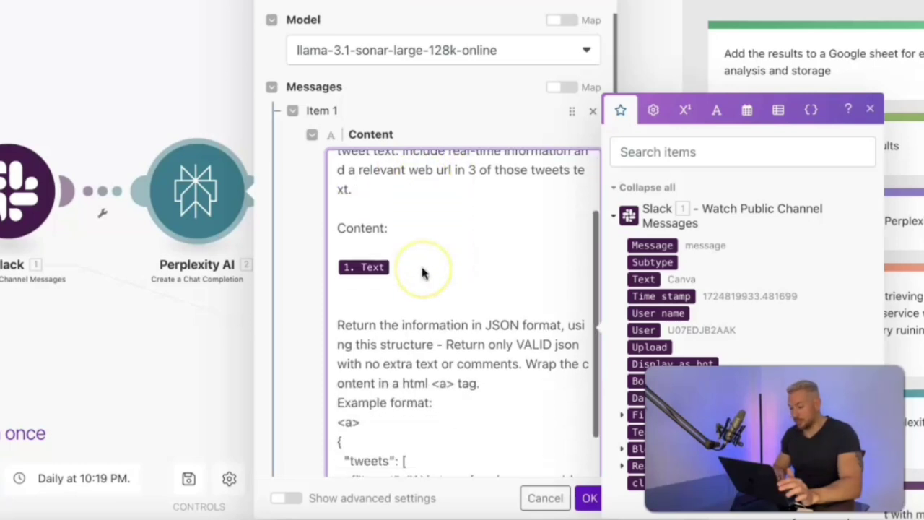
pyautogui.scroll(-2, 467, 213)
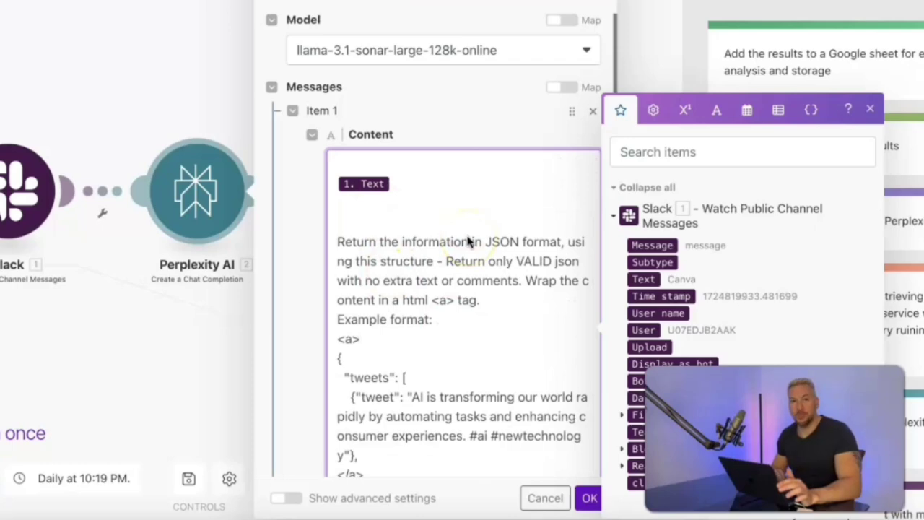
pyautogui.scroll(-1, 449, 300)
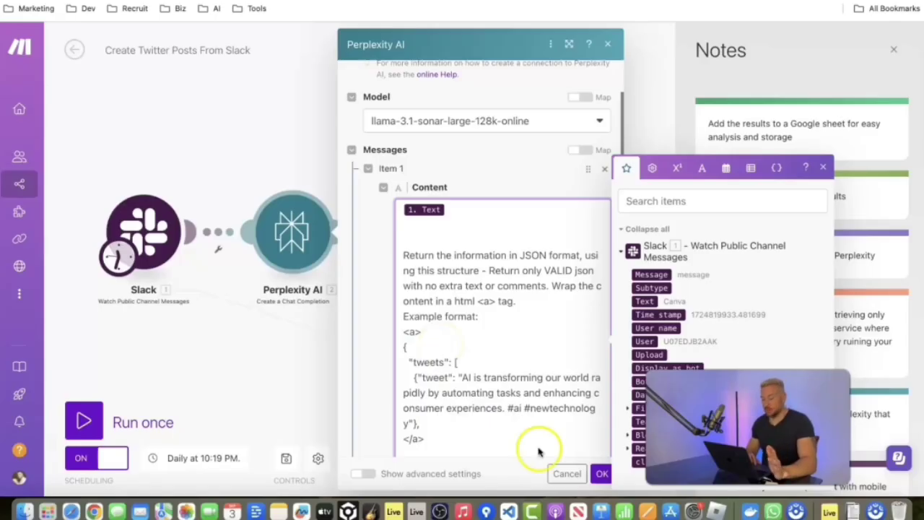
pyautogui.click(601, 474)
# - Review the Text parser's element type and HTML mapping, and the JSON module's data structure and JSON string
pyautogui.click(443, 254)
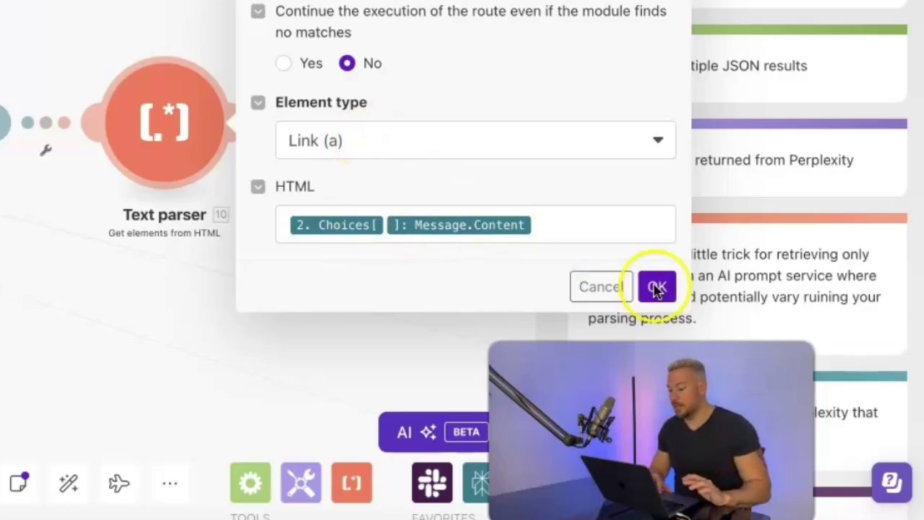
pyautogui.click(728, 474)
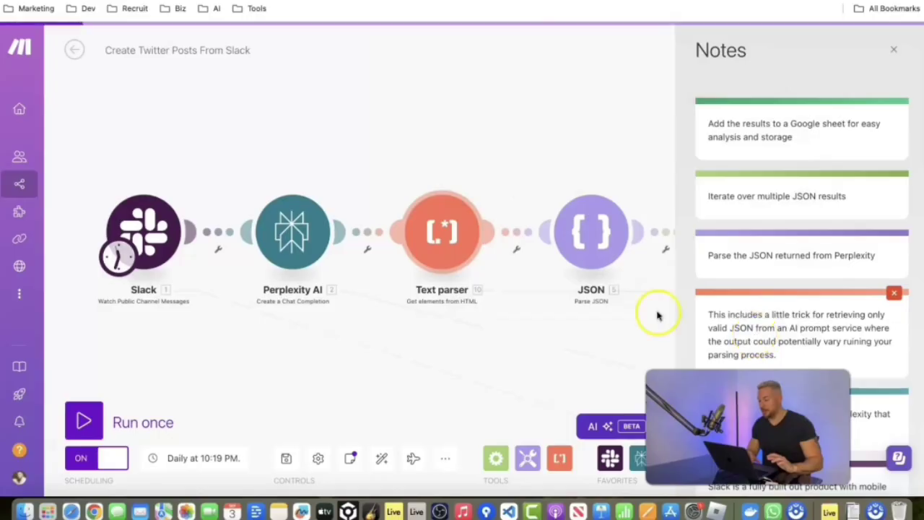
pyautogui.hscroll(5, 541, 288)
pyautogui.click(469, 229)
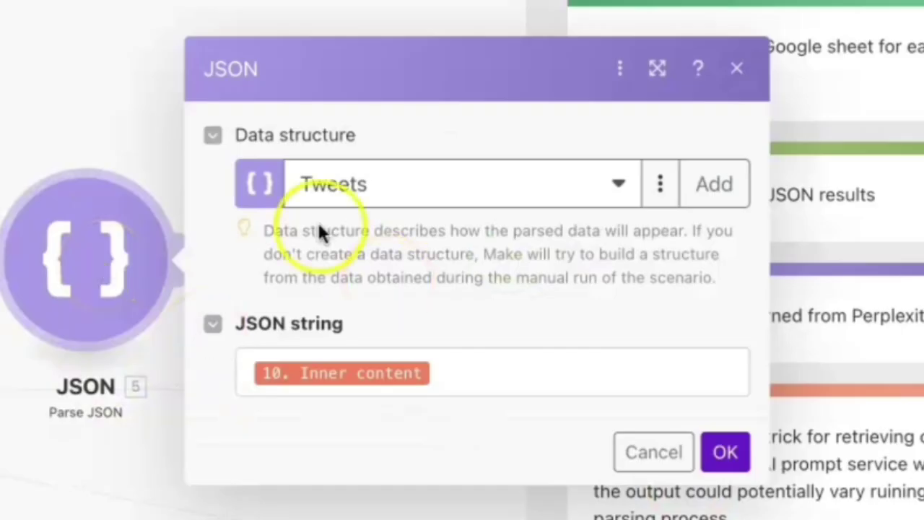
pyautogui.click(3, 63)
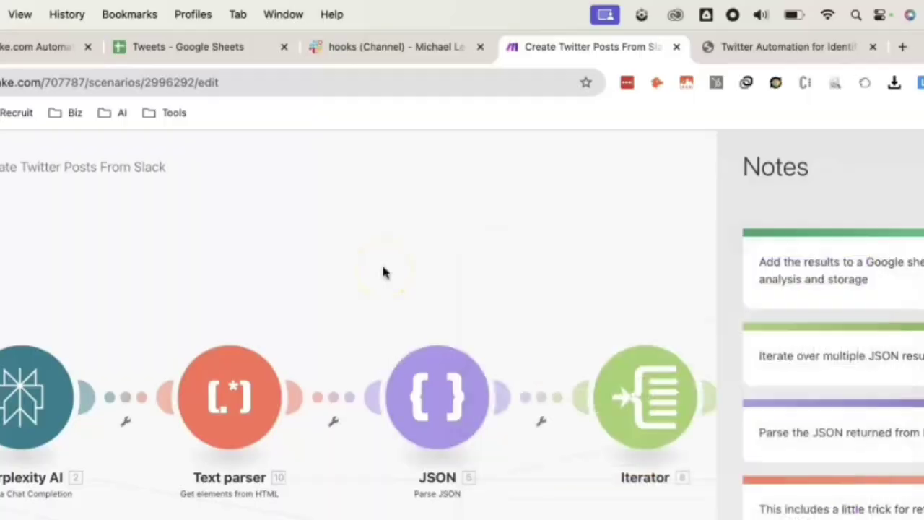
# - Review the array mapped in the Iterator module and accept its settings
pyautogui.hscroll(3, 570, 260)
pyautogui.click(509, 213)
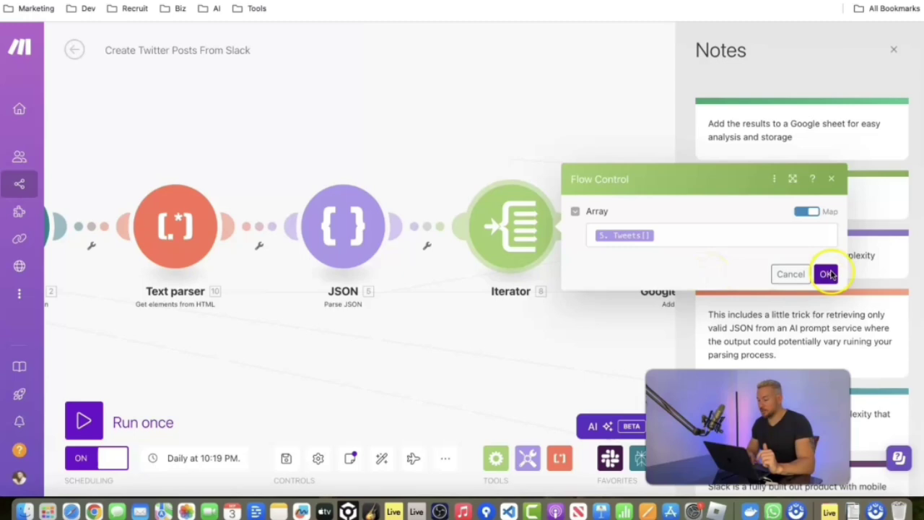
pyautogui.click(792, 311)
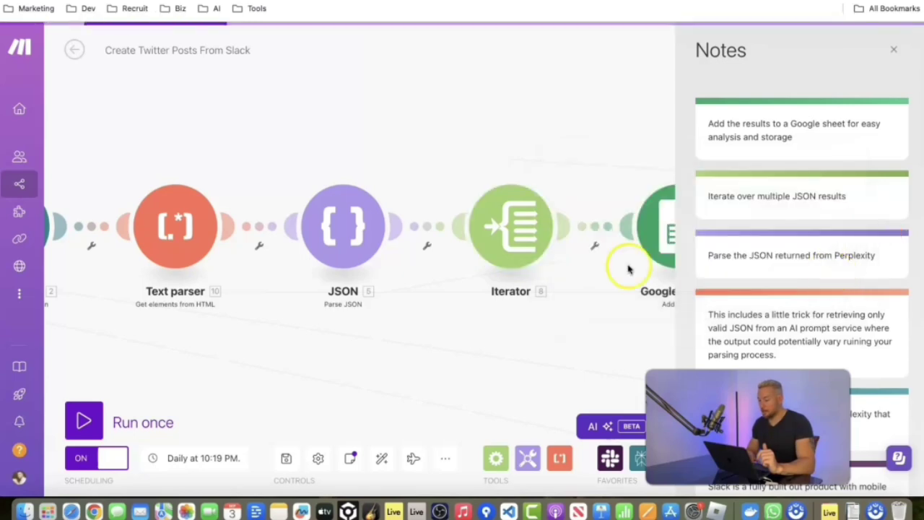
# - Review the Google Sheets Add a Row module's spreadsheet, sheet name, header option and column value mappings
pyautogui.hscroll(3, 57, 281)
pyautogui.click(415, 226)
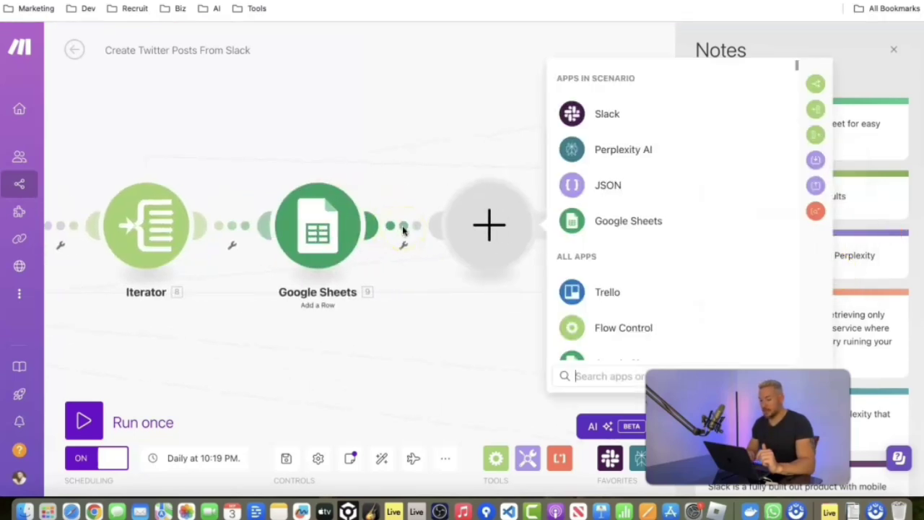
pyautogui.click(399, 233)
pyautogui.click(347, 225)
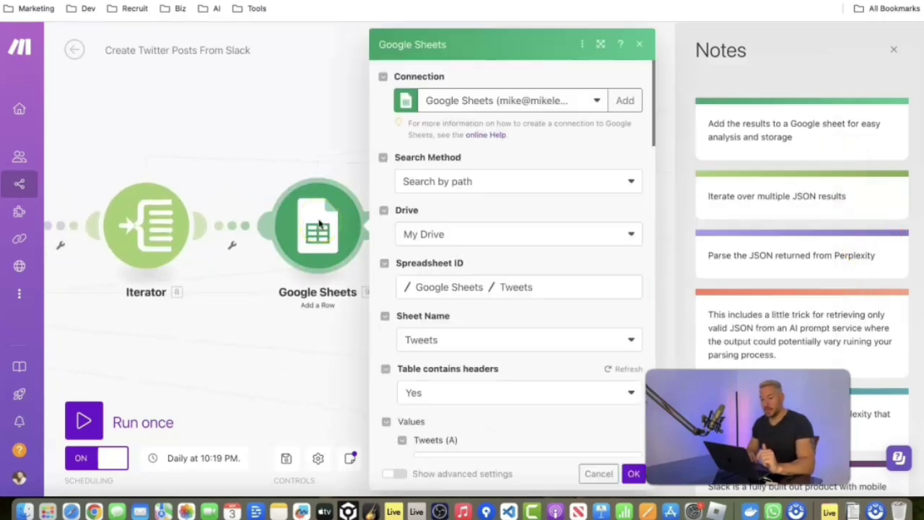
pyautogui.scroll(-5, 389, 143)
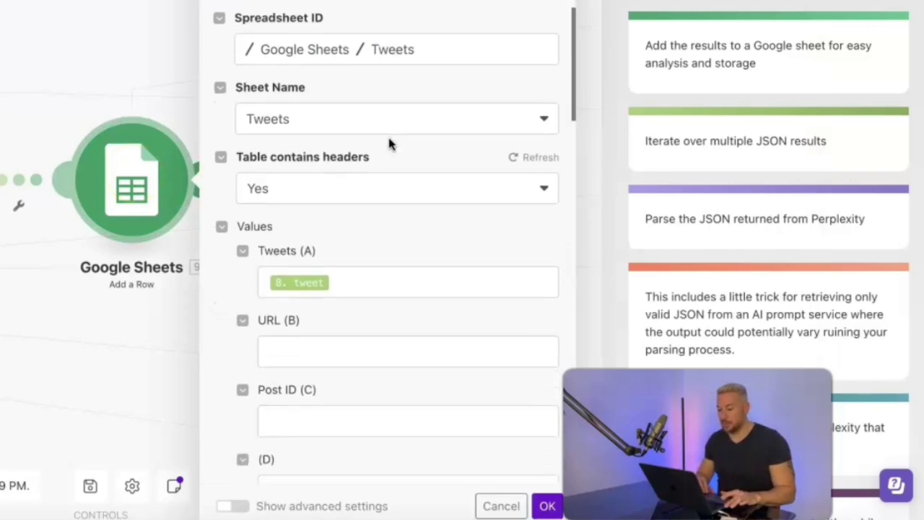
pyautogui.scroll(-5, 389, 143)
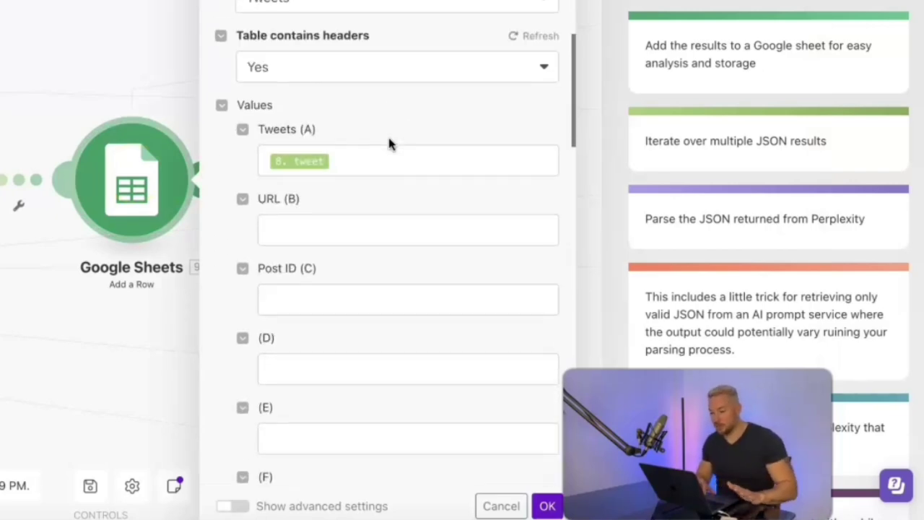
pyautogui.scroll(-2, 388, 143)
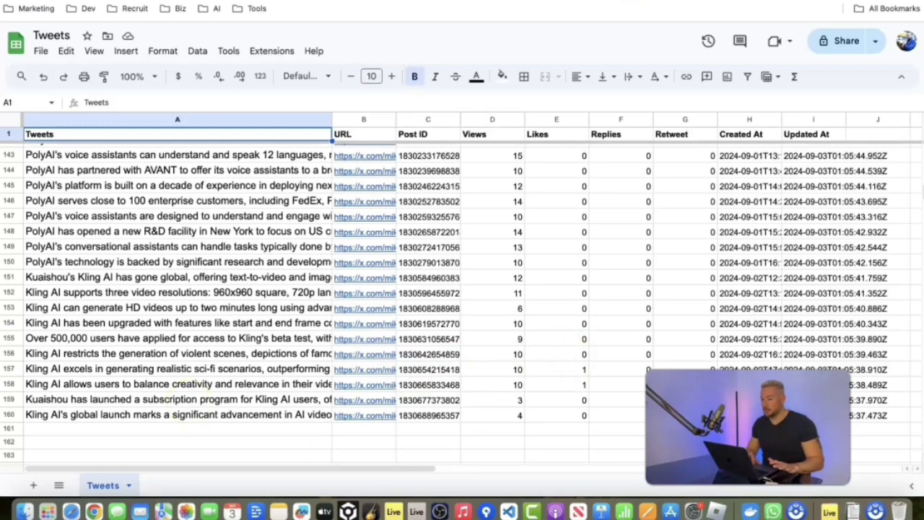
# - Return from the Tweets spreadsheet to Make, leave the current scenario and open Google Sheets To Twitter Post
pyautogui.click(630, 1)
pyautogui.click(283, 141)
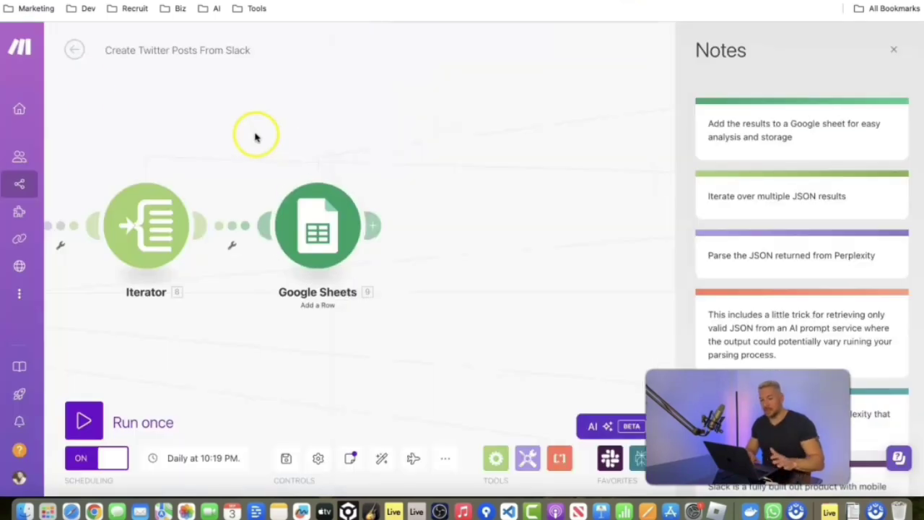
pyautogui.click(74, 49)
pyautogui.click(507, 139)
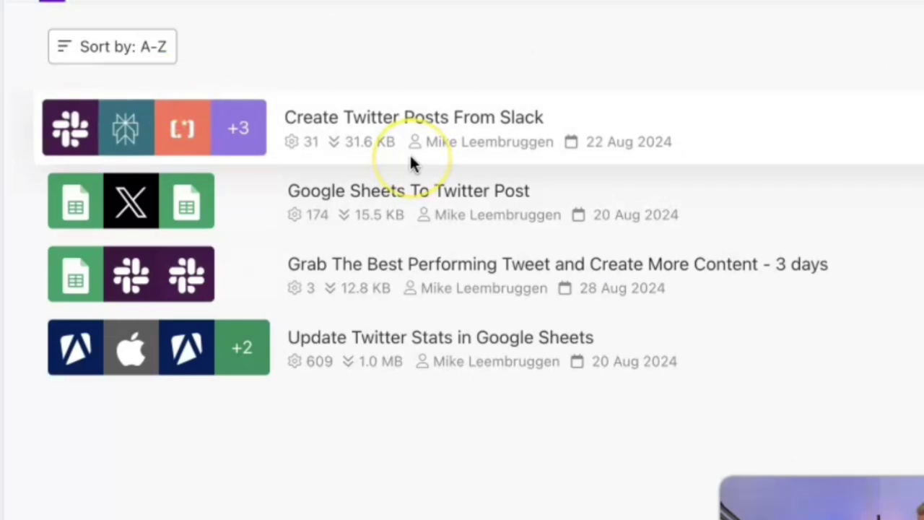
pyautogui.click(349, 207)
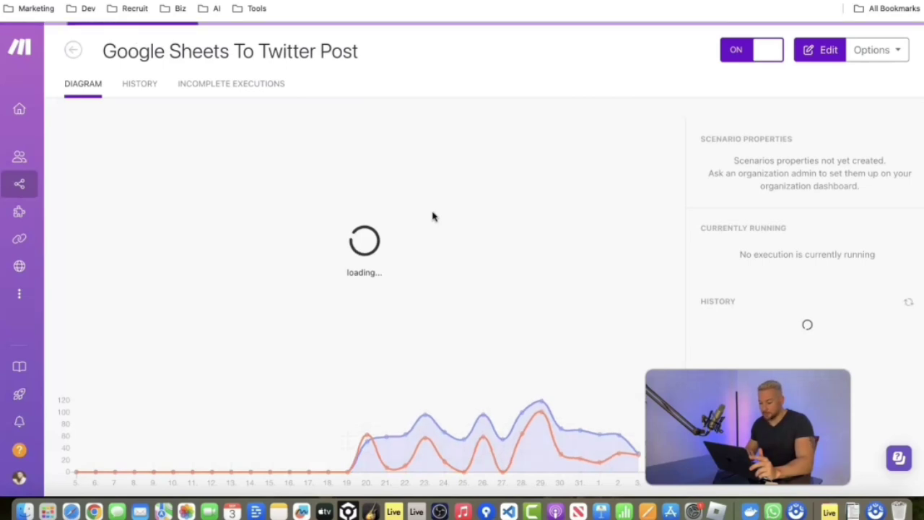
# - Review the Google Sheets Watch New Rows module's spreadsheet, header range, limit and render options, and accept them
pyautogui.click(262, 221)
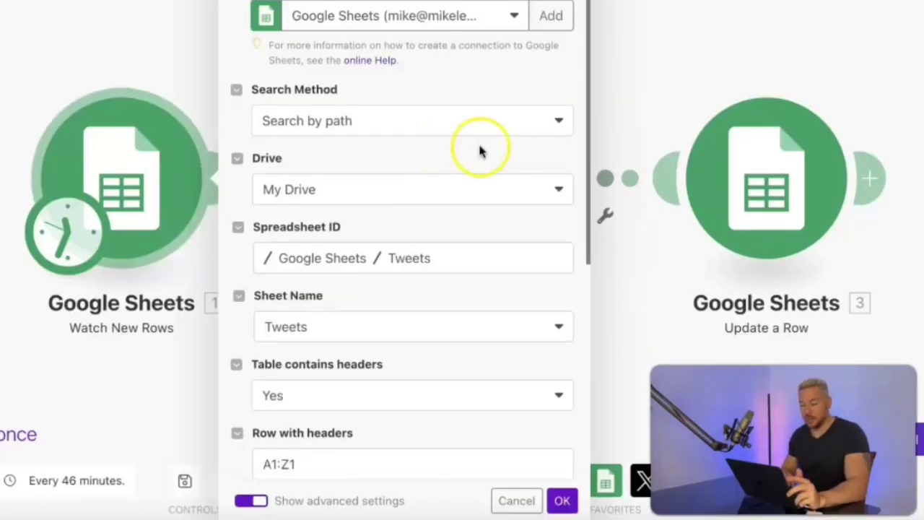
pyautogui.scroll(-3, 479, 150)
pyautogui.scroll(-3, 479, 150)
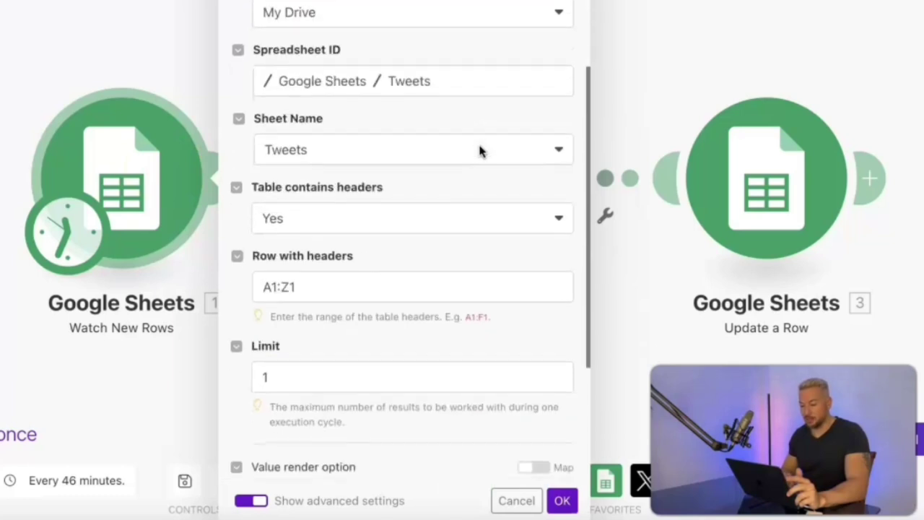
pyautogui.scroll(-5, 434, 229)
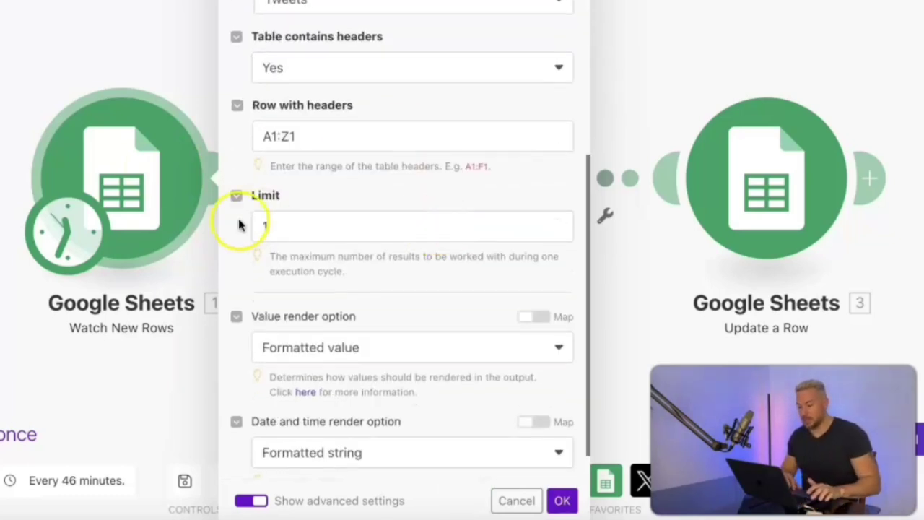
pyautogui.scroll(-2, 462, 205)
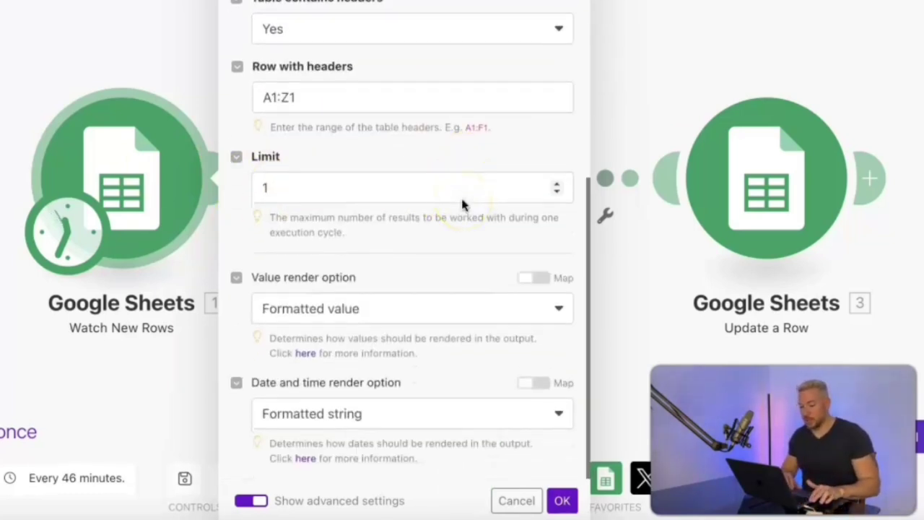
pyautogui.click(562, 502)
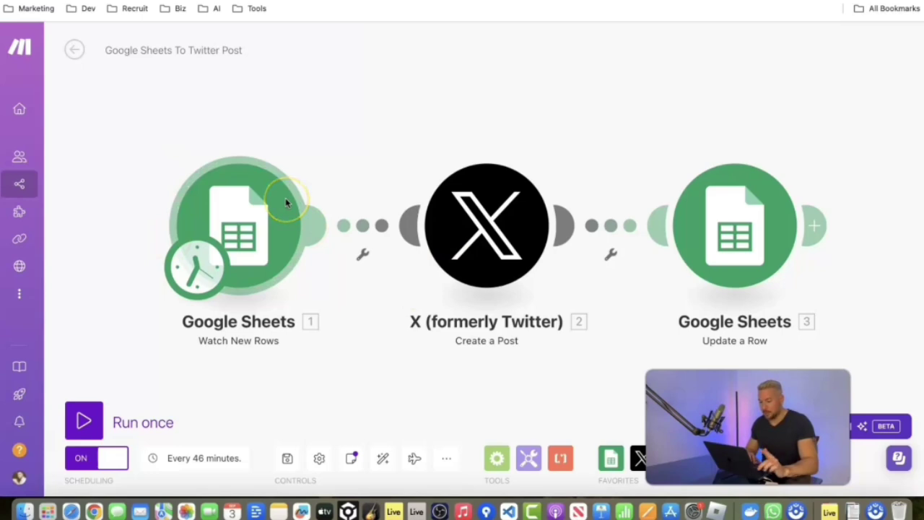
# - Review the connection and mapped text content of the X Create a Post module and close its settings
pyautogui.click(363, 254)
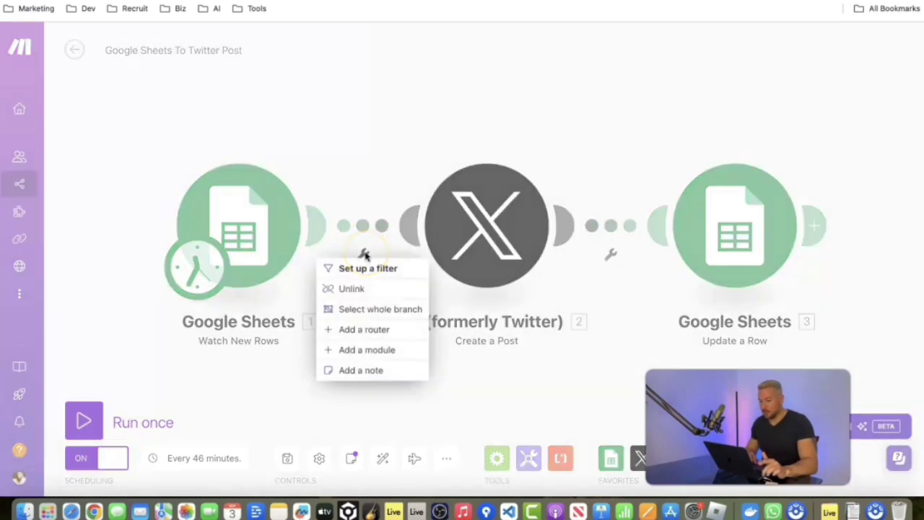
pyautogui.click(505, 231)
pyautogui.click(510, 233)
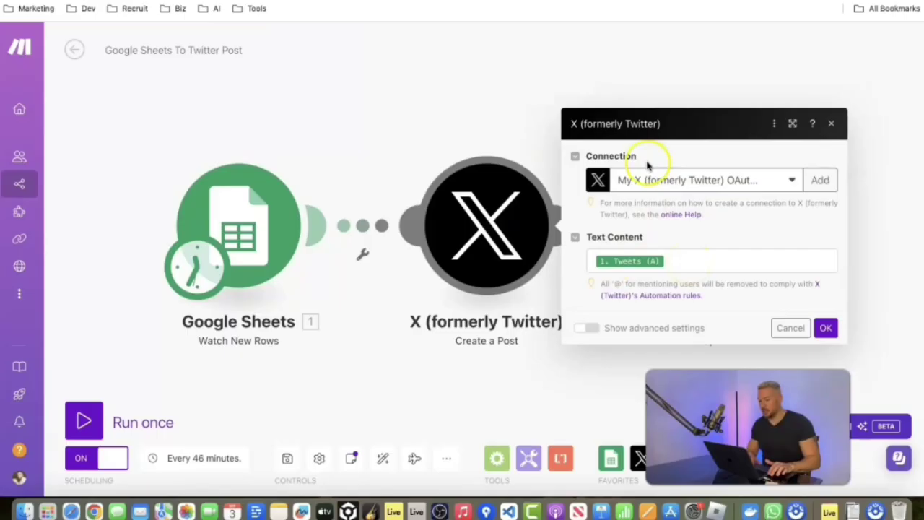
pyautogui.click(500, 97)
# - Review the Google Sheets Update a Row module's spreadsheet, sheet, row number and column B and C mappings, and close it
pyautogui.click(730, 251)
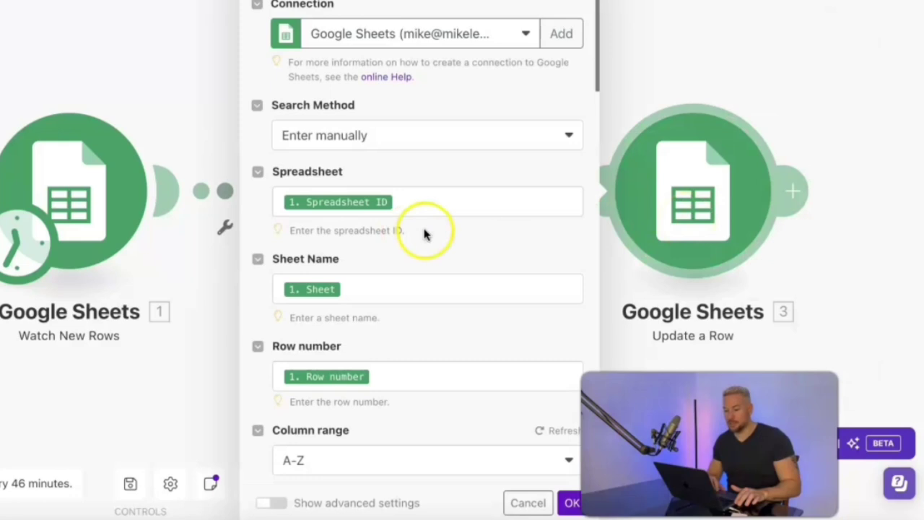
pyautogui.scroll(-2, 520, 259)
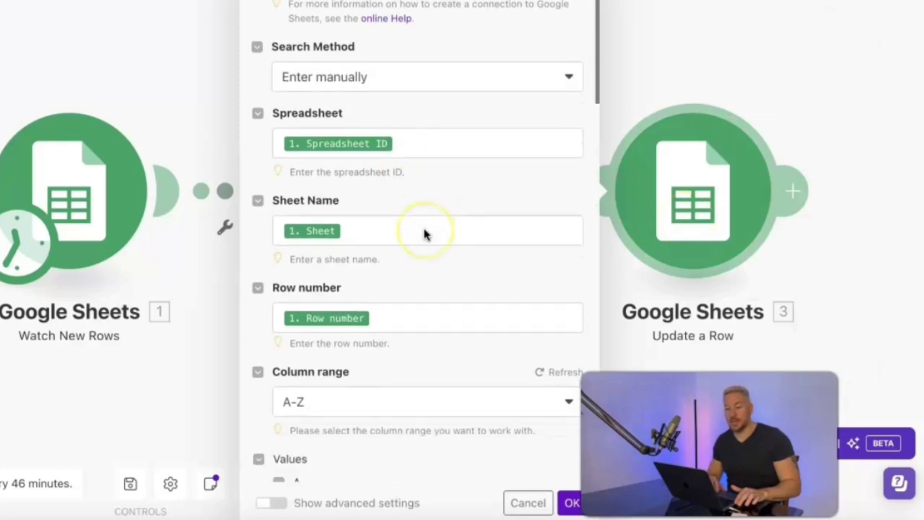
pyautogui.scroll(-4, 425, 233)
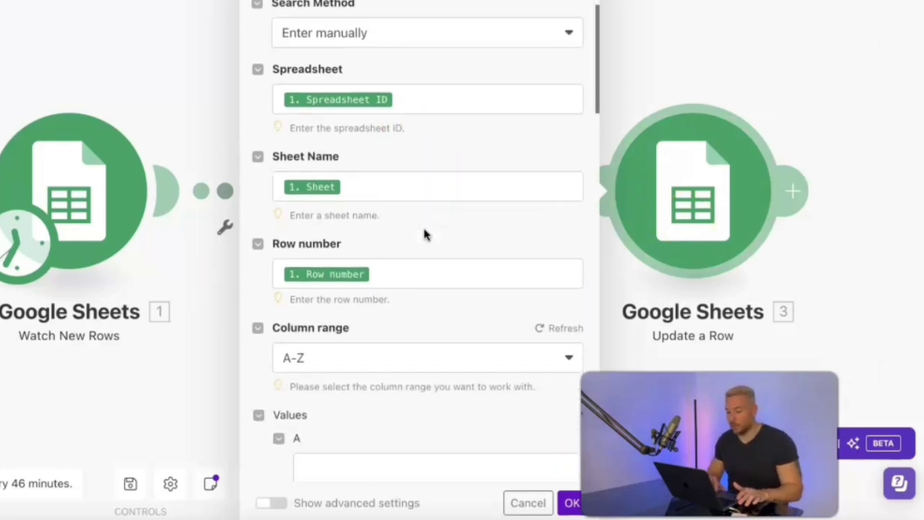
pyautogui.scroll(-3, 425, 232)
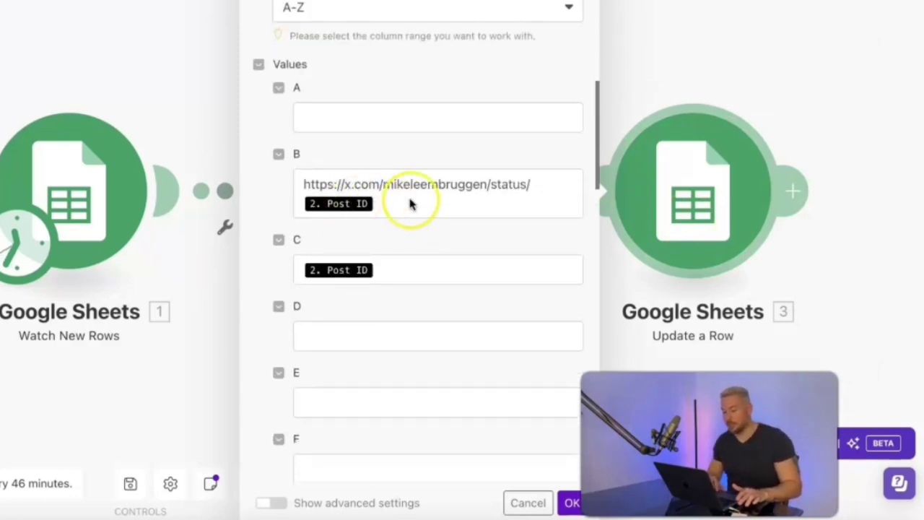
pyautogui.scroll(-2, 409, 205)
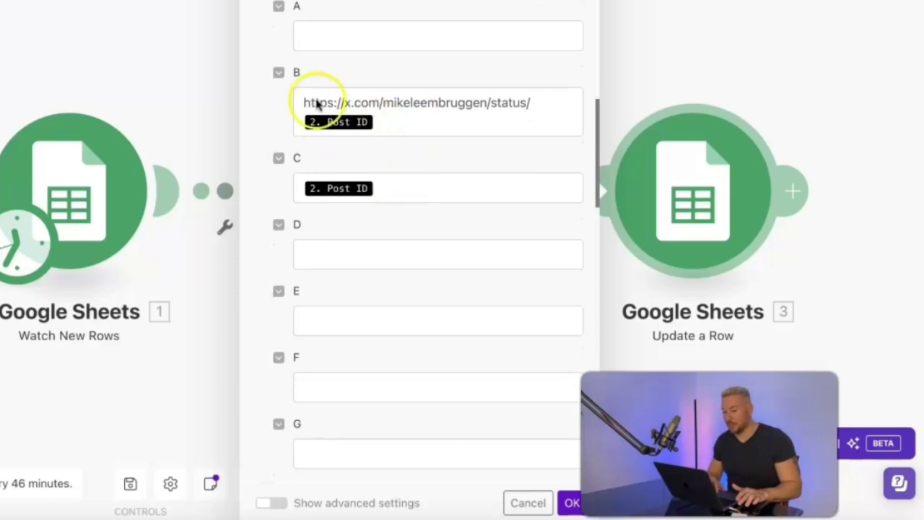
pyautogui.click(415, 106)
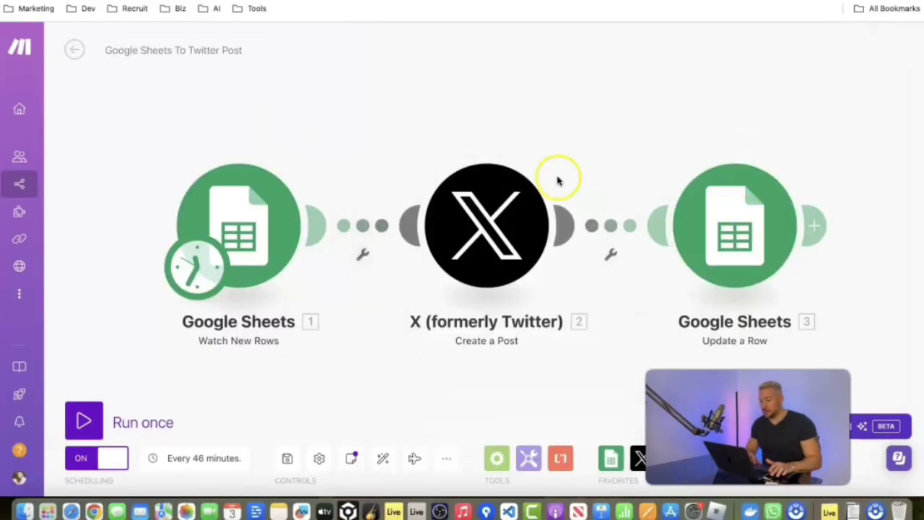
# - Leave the current scenario for the Twitter Content Creation folder and open Update Twitter Stats in Google Sheets
pyautogui.click(74, 49)
pyautogui.click(554, 139)
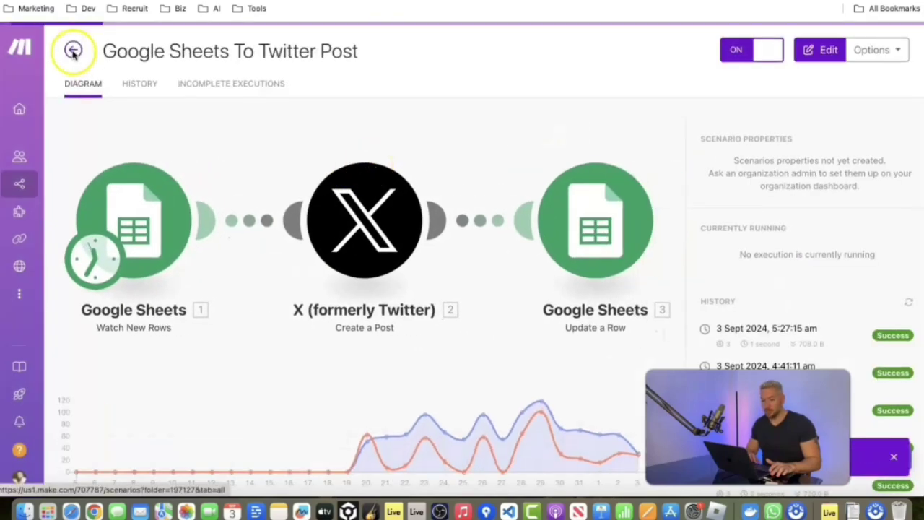
pyautogui.click(72, 51)
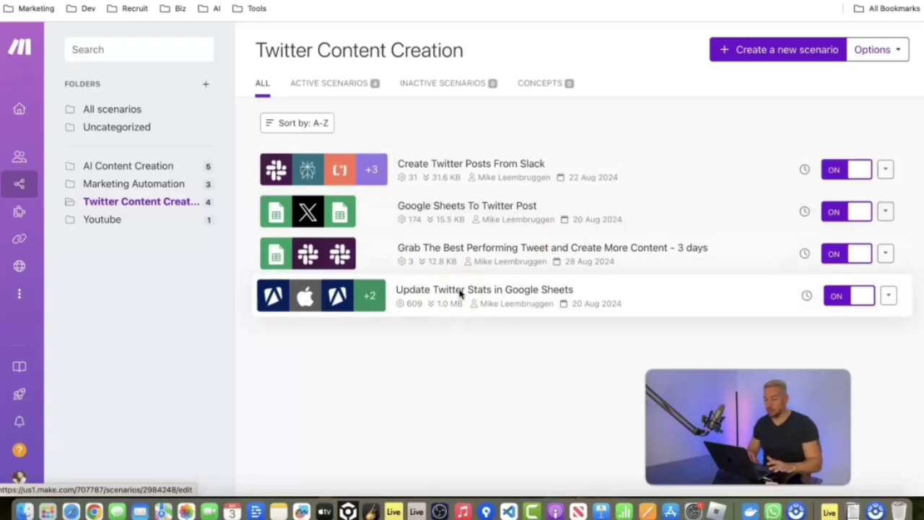
pyautogui.click(438, 338)
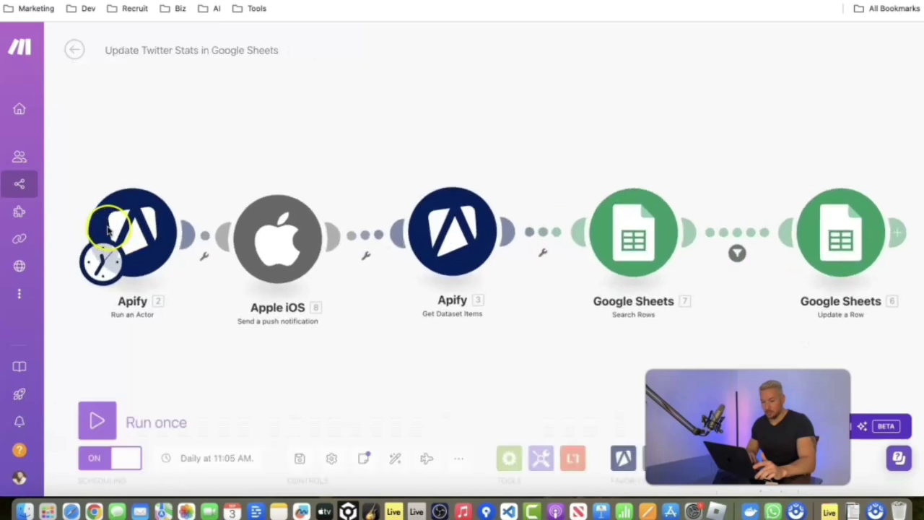
# - Review the Apify Run an Actor module's actor, synchronous run option, input JSON with its Twitter handle, and remaining run options
pyautogui.click(108, 229)
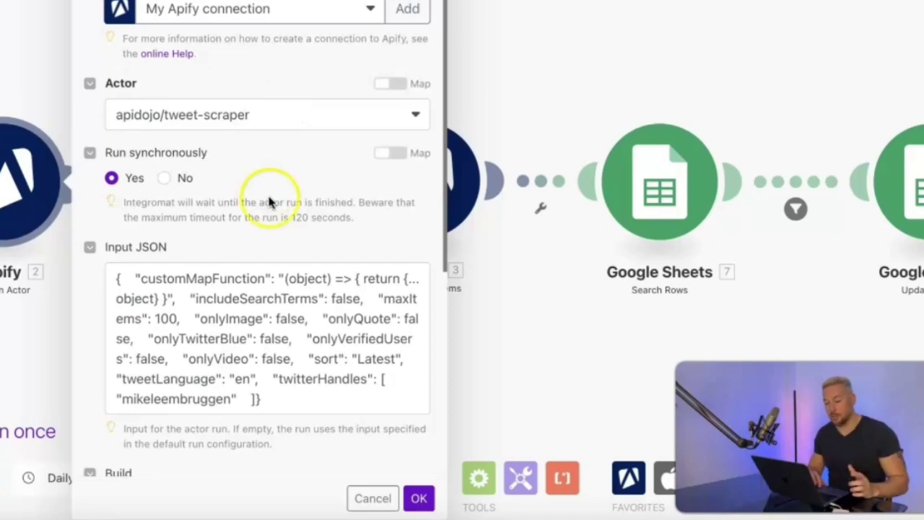
pyautogui.scroll(-3, 292, 221)
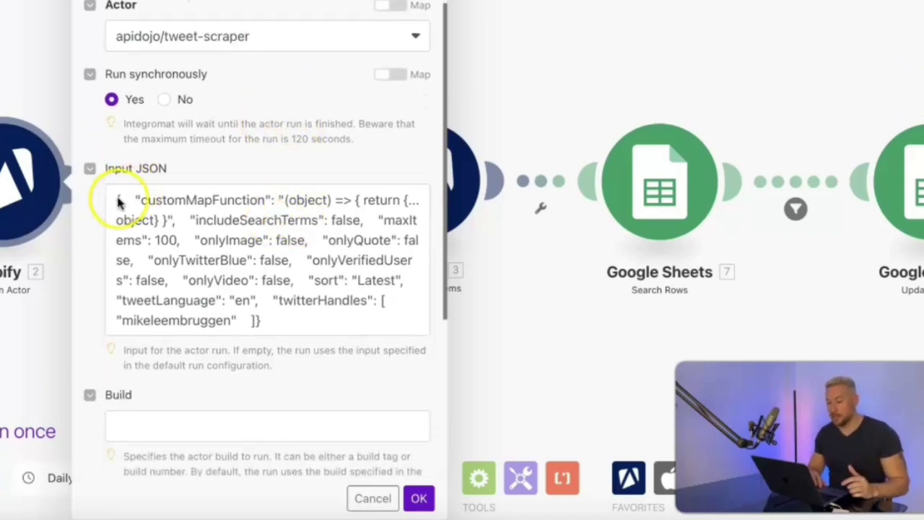
pyautogui.click(177, 320)
pyautogui.doubleClick(173, 317)
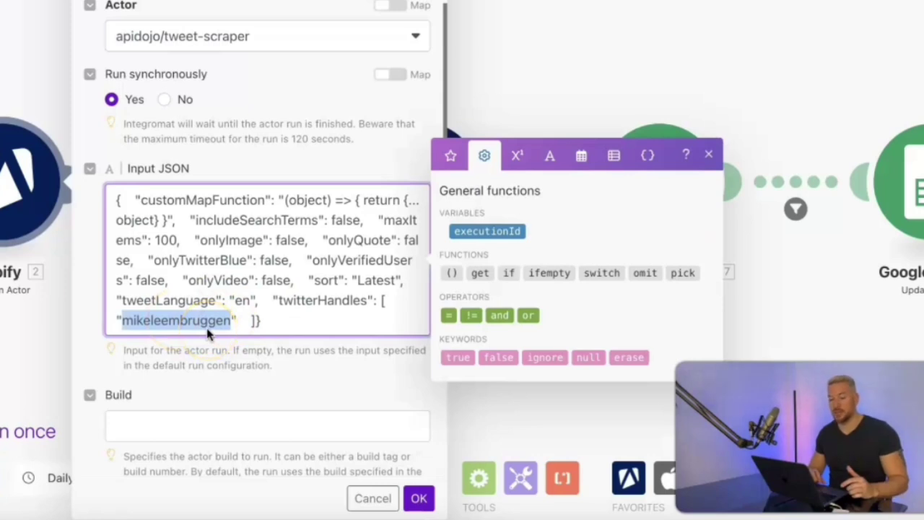
pyautogui.scroll(-2, 209, 334)
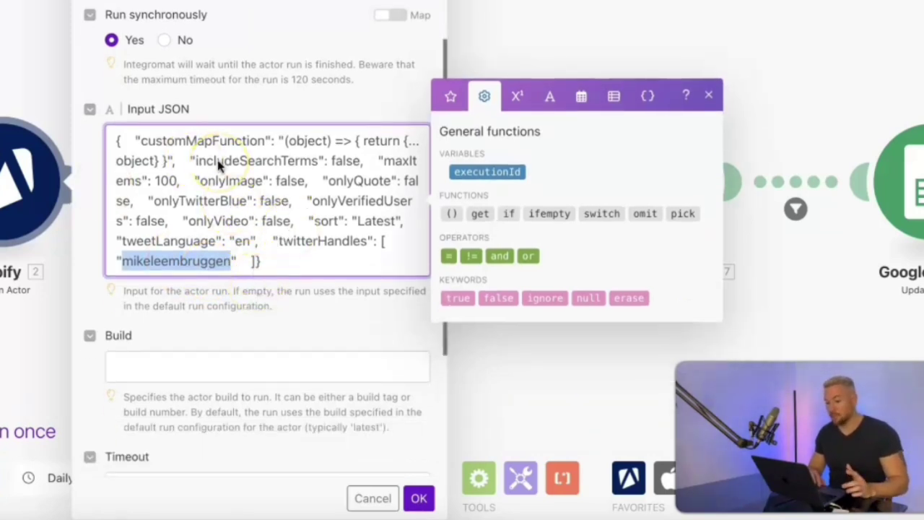
pyautogui.click(281, 330)
pyautogui.scroll(-6, 281, 330)
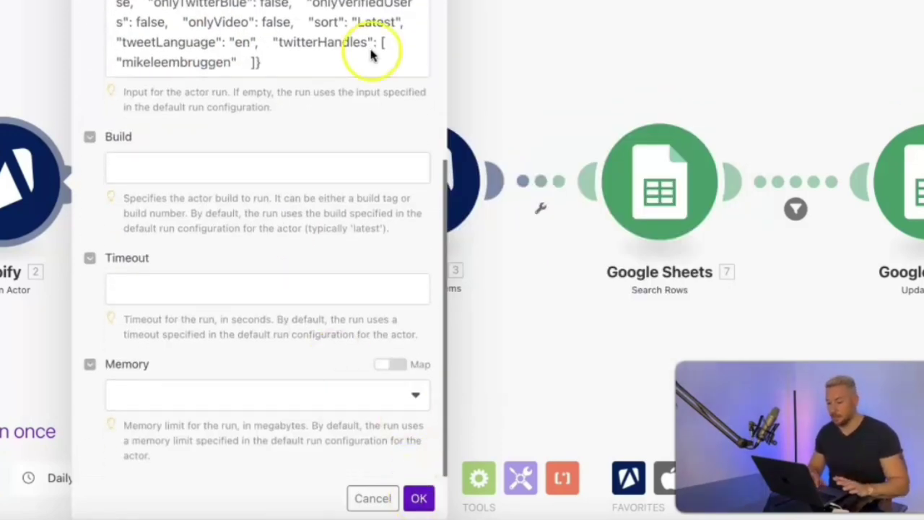
pyautogui.scroll(4, 367, 41)
pyautogui.scroll(1, 367, 41)
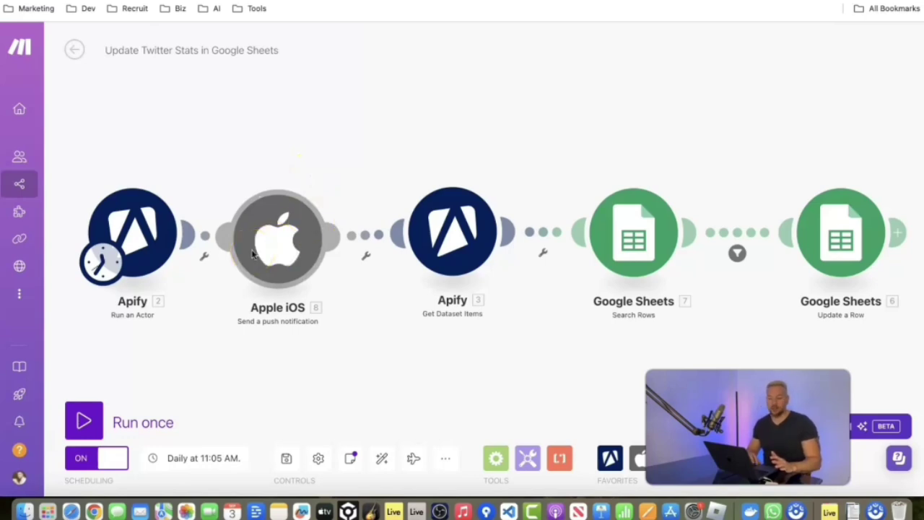
# - Review the Apple iOS push notification settings and the Apify Get Dataset Items module's dataset ID, transformation, format and limit
pyautogui.click(289, 236)
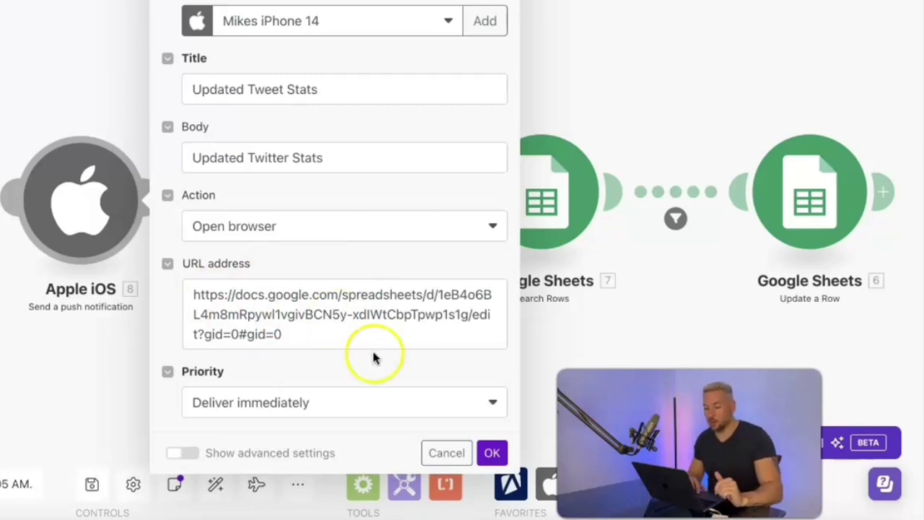
pyautogui.click(479, 452)
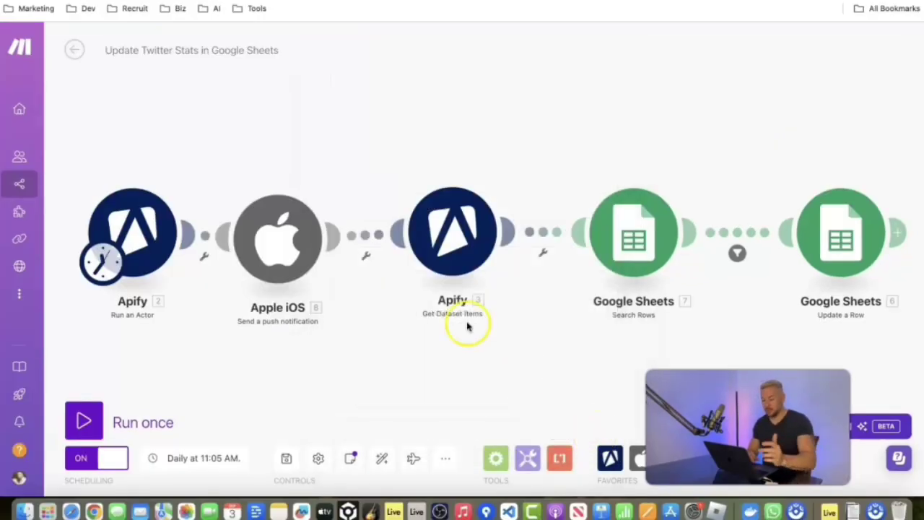
pyautogui.click(473, 233)
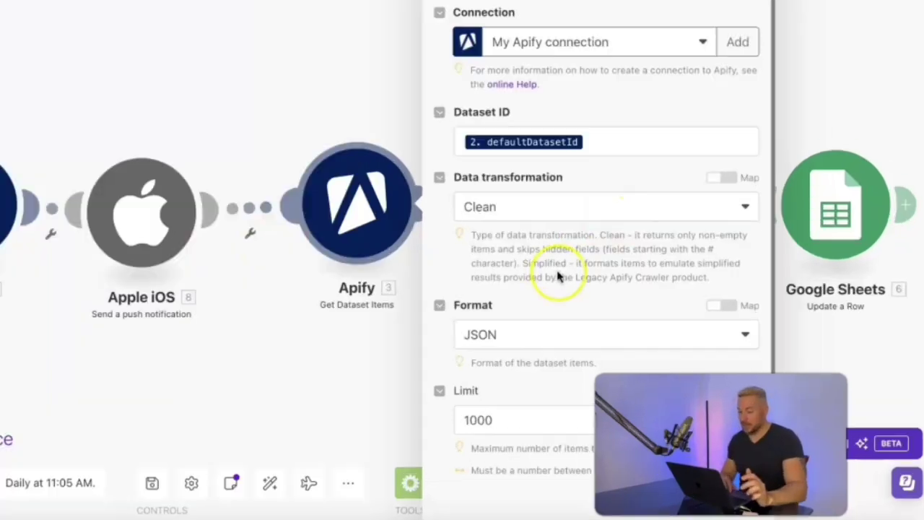
pyautogui.scroll(-3, 615, 291)
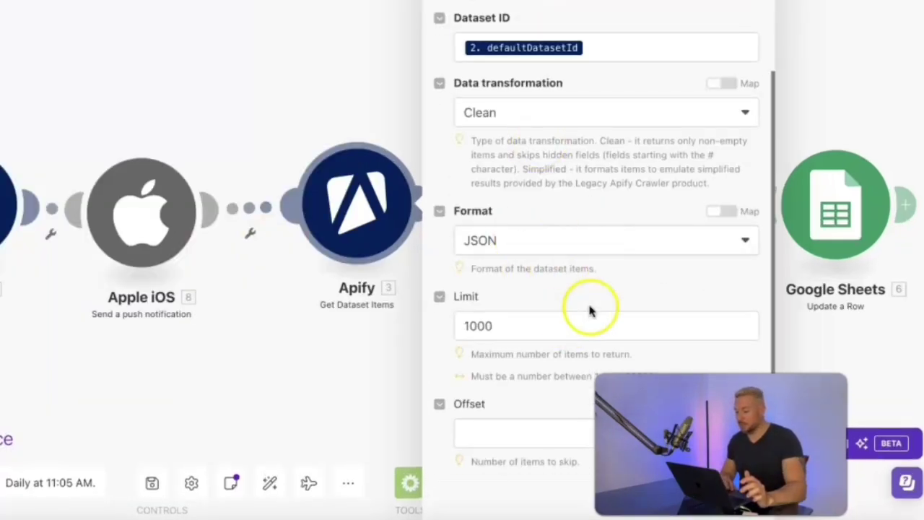
pyautogui.click(758, 3)
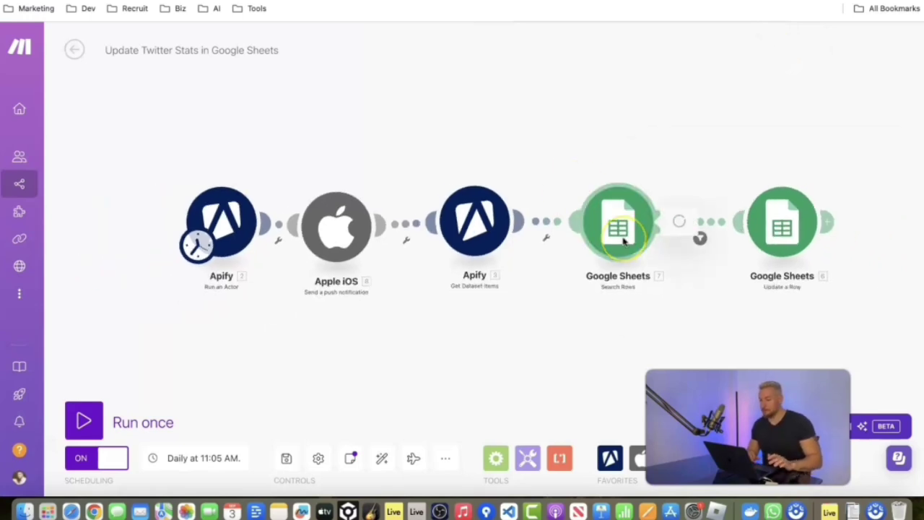
# - Review the Google Sheets Search Rows module's spreadsheet, sheet, column range and Post ID filter, and close its settings
pyautogui.click(624, 242)
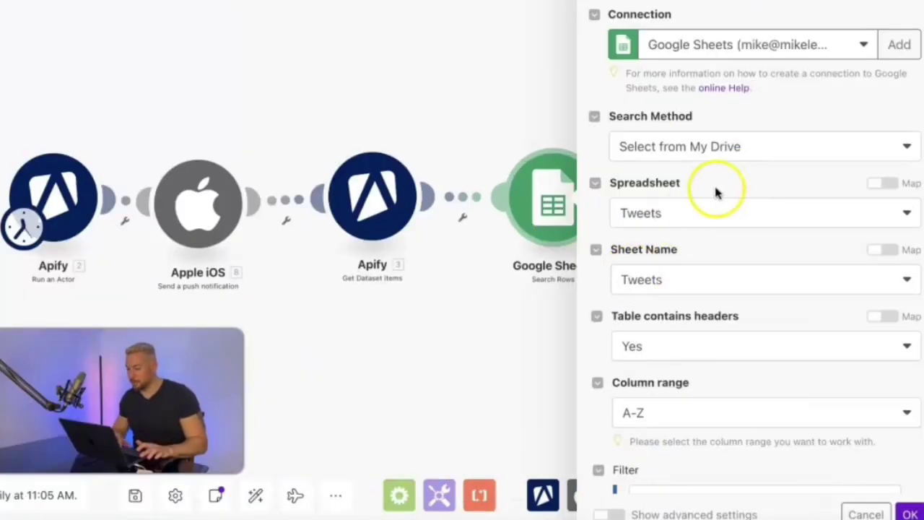
pyautogui.scroll(-4, 716, 192)
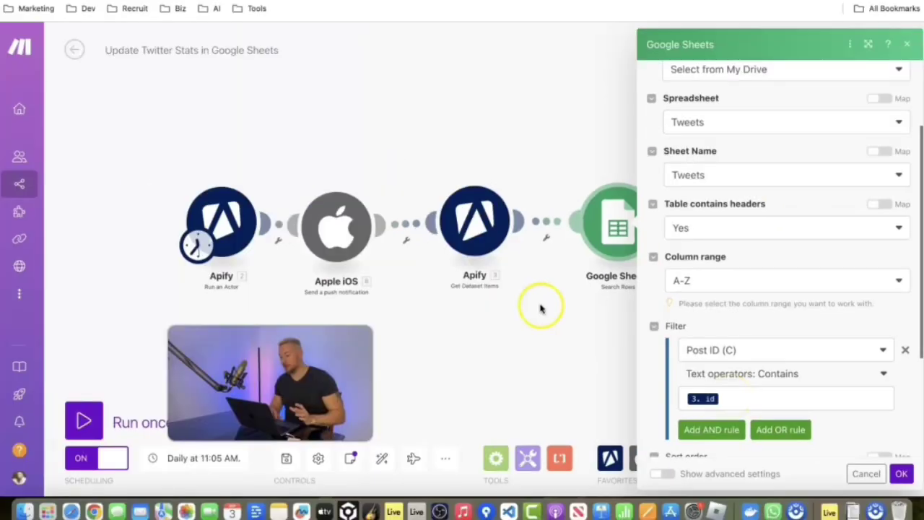
pyautogui.click(571, 340)
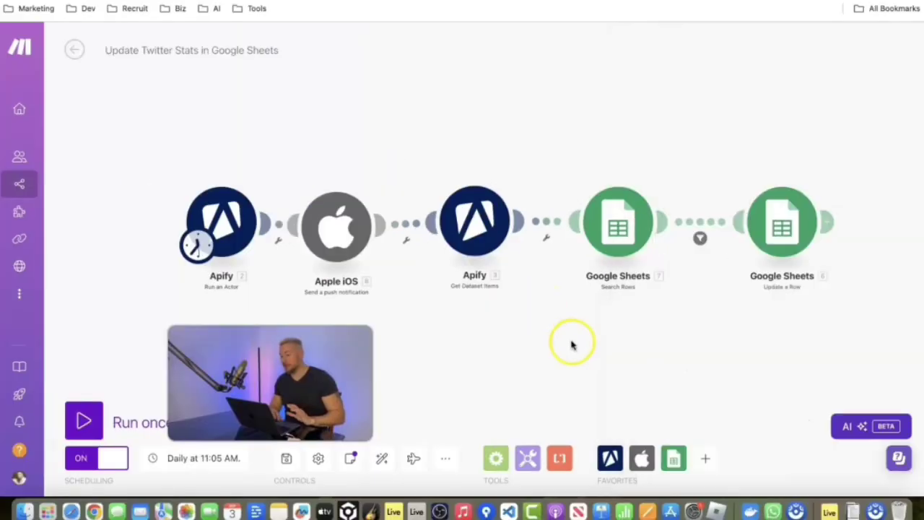
# - Review the Update a Row module's spreadsheet, row number and tweet statistic and date mappings in columns D to I, and accept them
pyautogui.click(773, 228)
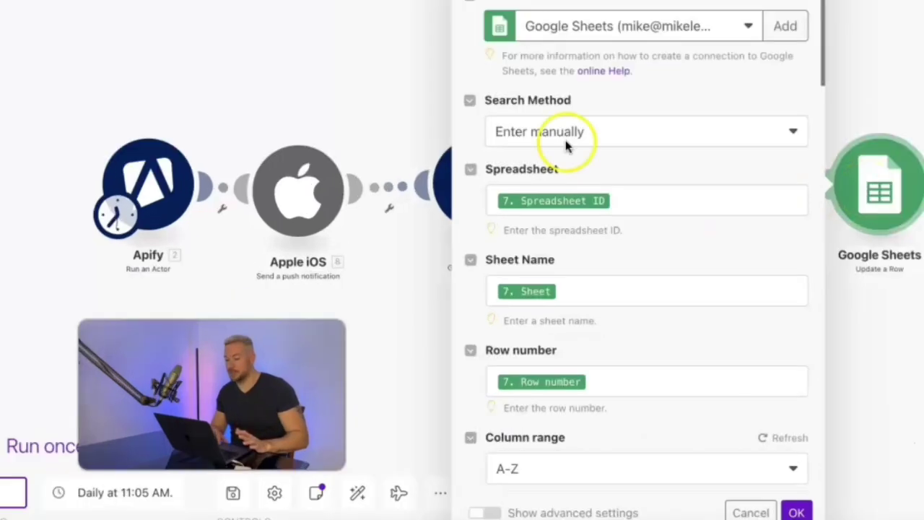
pyautogui.scroll(-1, 596, 266)
pyautogui.scroll(-10, 637, 242)
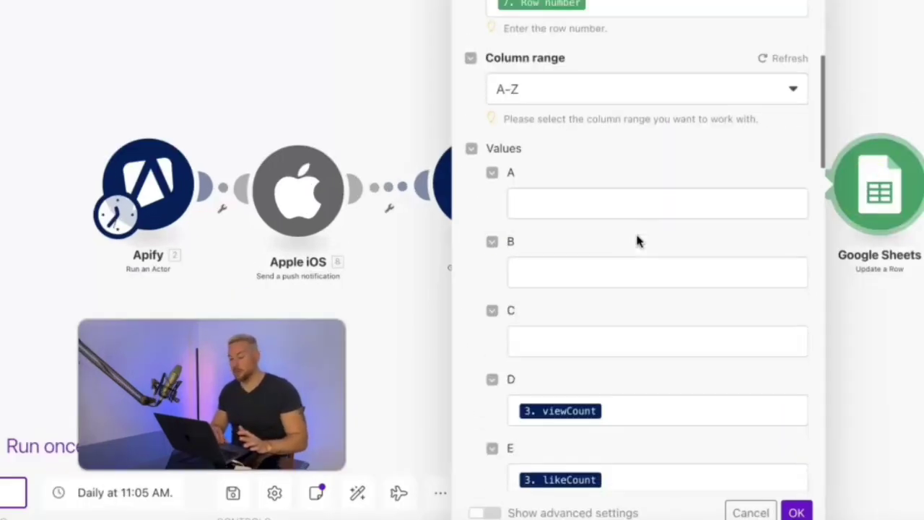
pyautogui.scroll(-1, 637, 242)
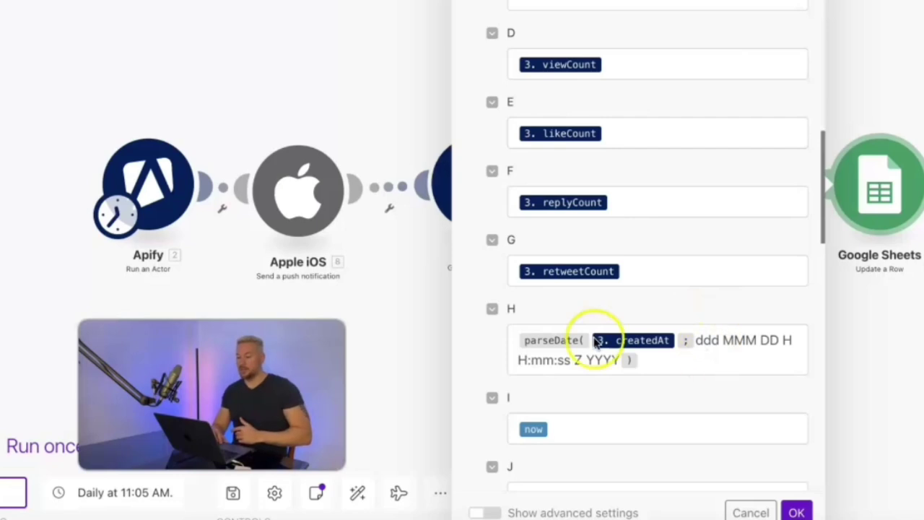
pyautogui.scroll(-5, 704, 257)
pyautogui.scroll(-3, 704, 250)
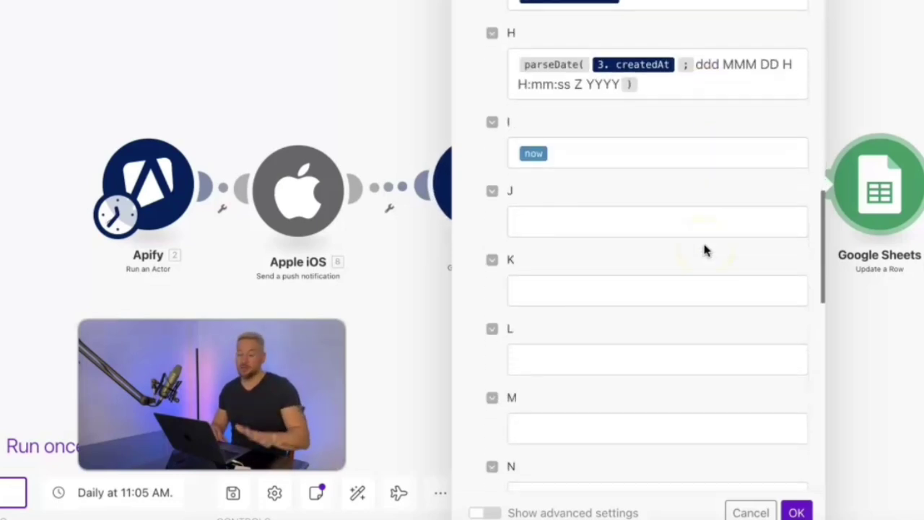
pyautogui.scroll(-3, 675, 109)
pyautogui.scroll(-5, 674, 106)
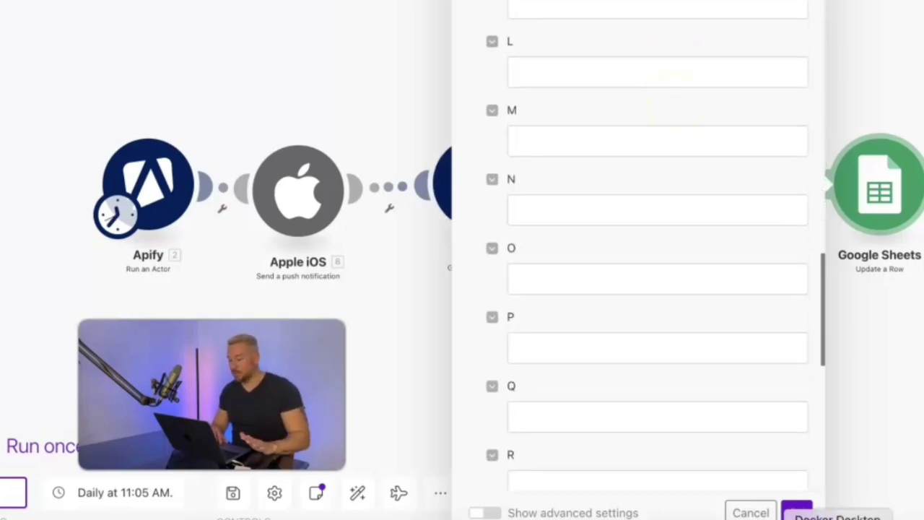
pyautogui.click(797, 509)
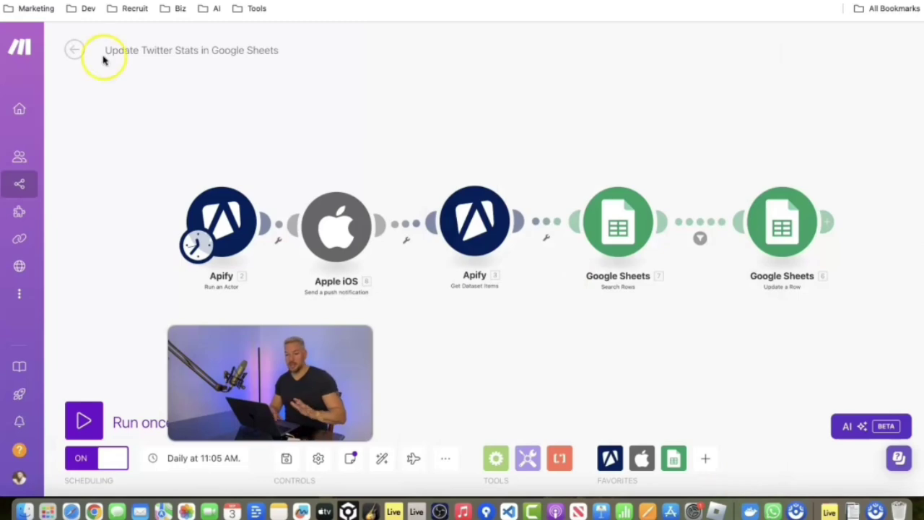
# - Leave the current scenario and open Grab The Best Performing Tweet and Create More Content - 3 days
pyautogui.click(74, 49)
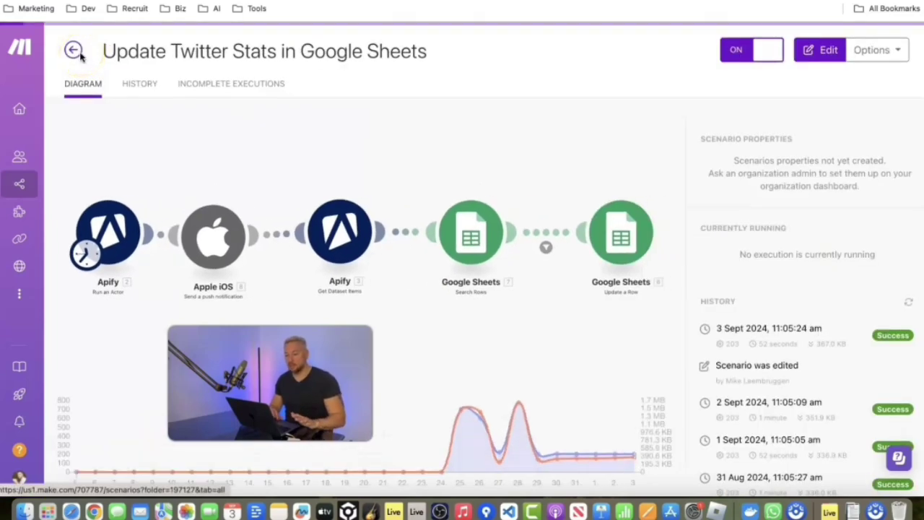
pyautogui.click(75, 50)
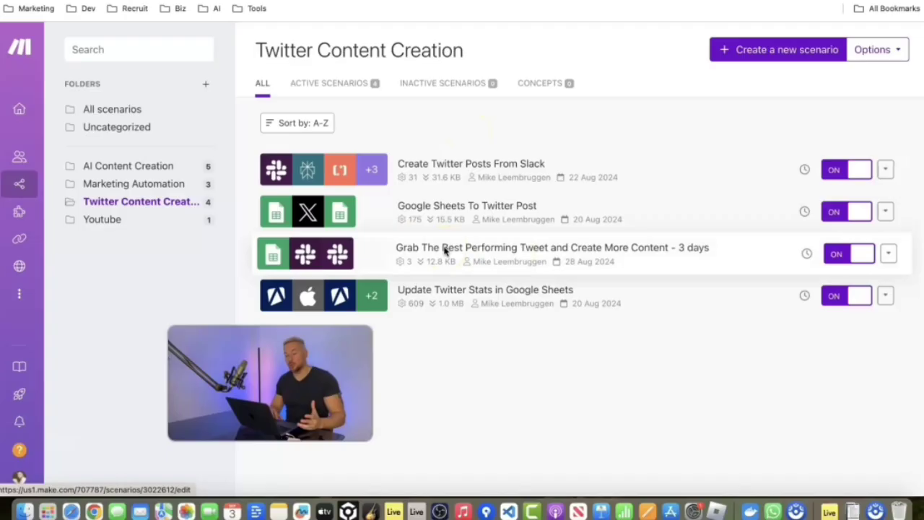
pyautogui.click(272, 224)
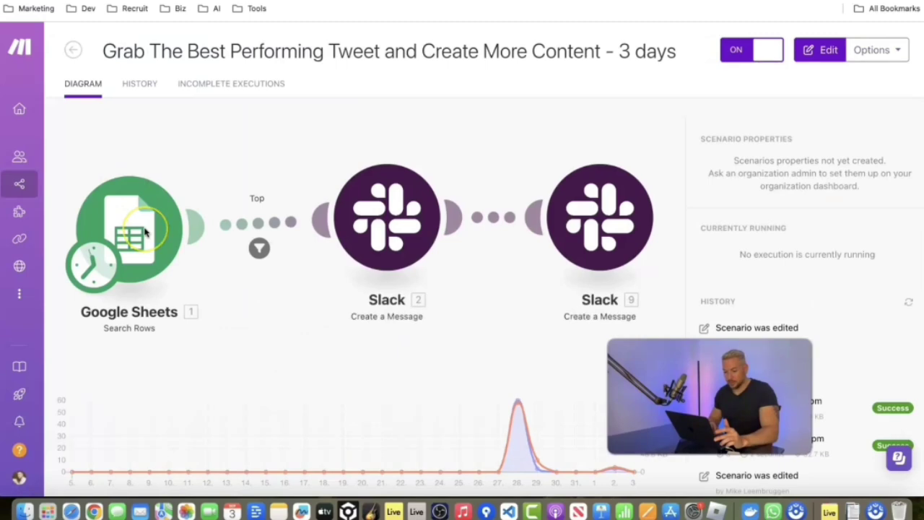
# - Review the Google Sheets Search Rows module's column range, Created At filter, descending Views sort order and render options, and accept them
pyautogui.click(145, 231)
pyautogui.click(212, 218)
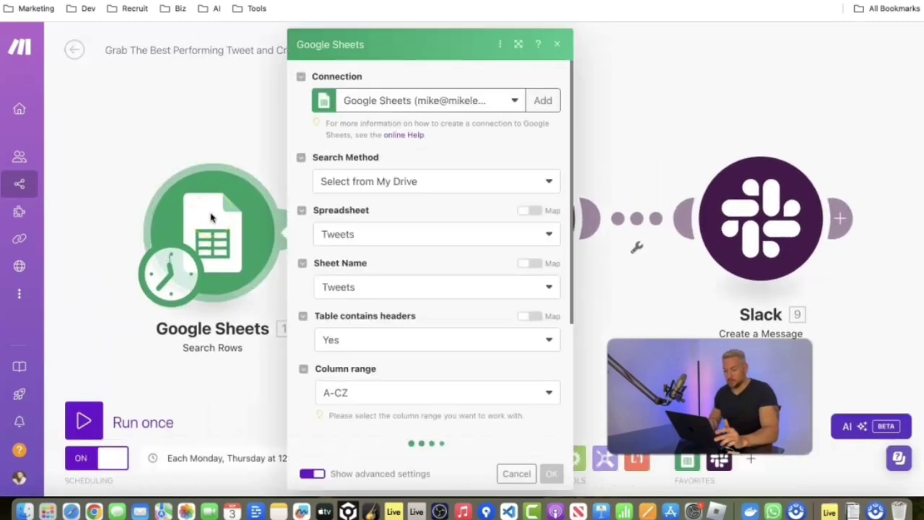
pyautogui.scroll(-8, 416, 279)
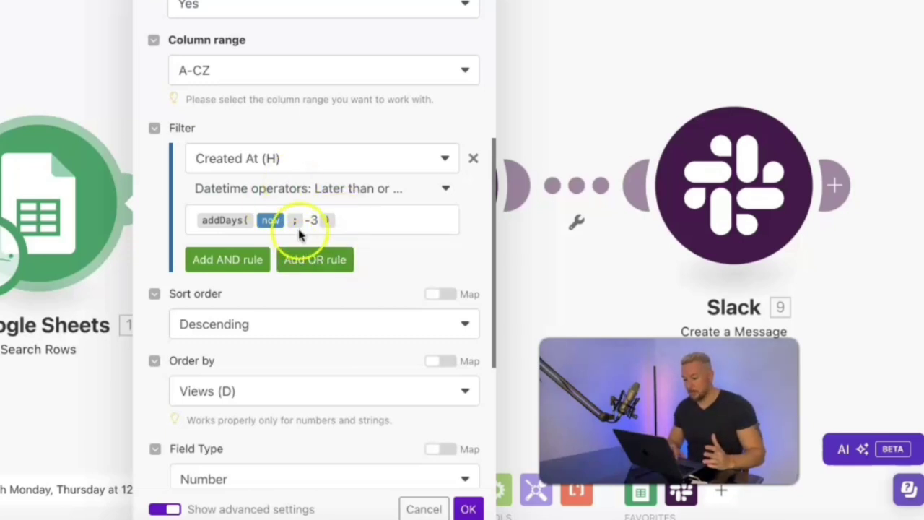
pyautogui.scroll(-5, 414, 262)
pyautogui.scroll(-2, 415, 263)
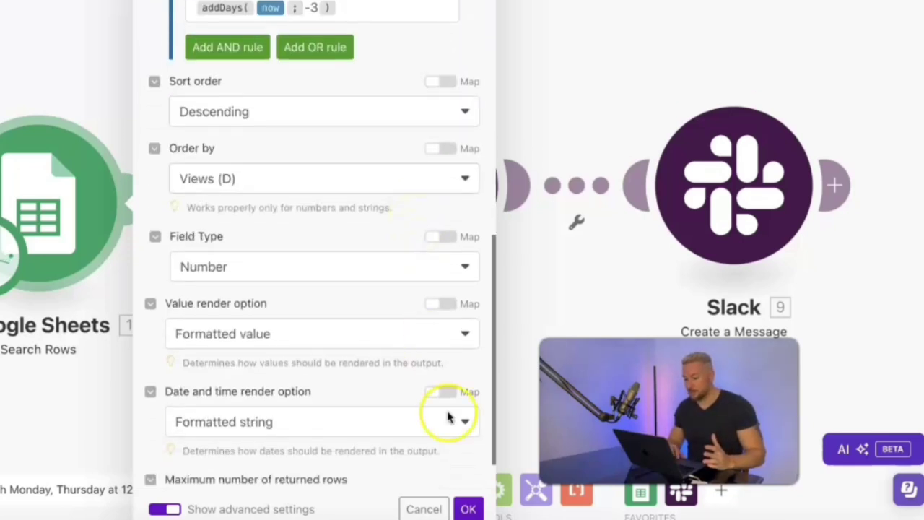
pyautogui.click(469, 510)
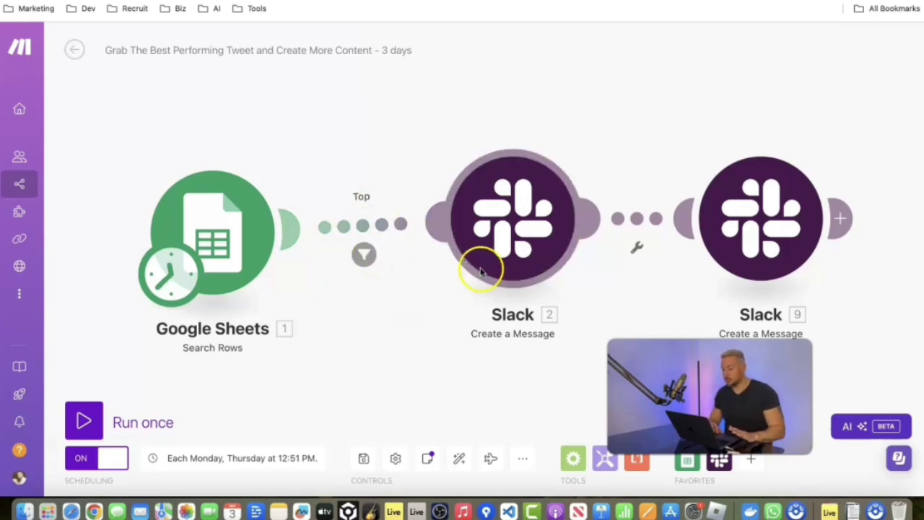
# - Review the channel and tweet text mapping of both Slack Create a Message modules, closing each module's settings
pyautogui.click(524, 243)
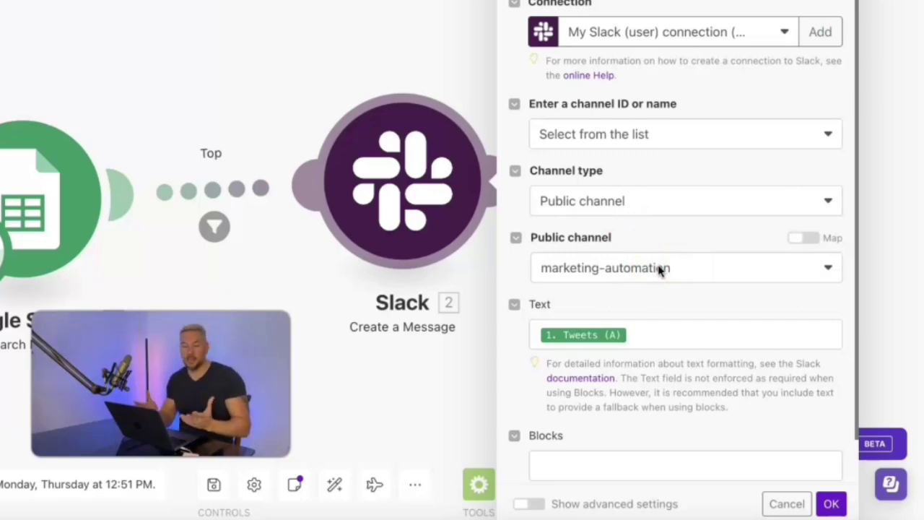
pyautogui.click(471, 107)
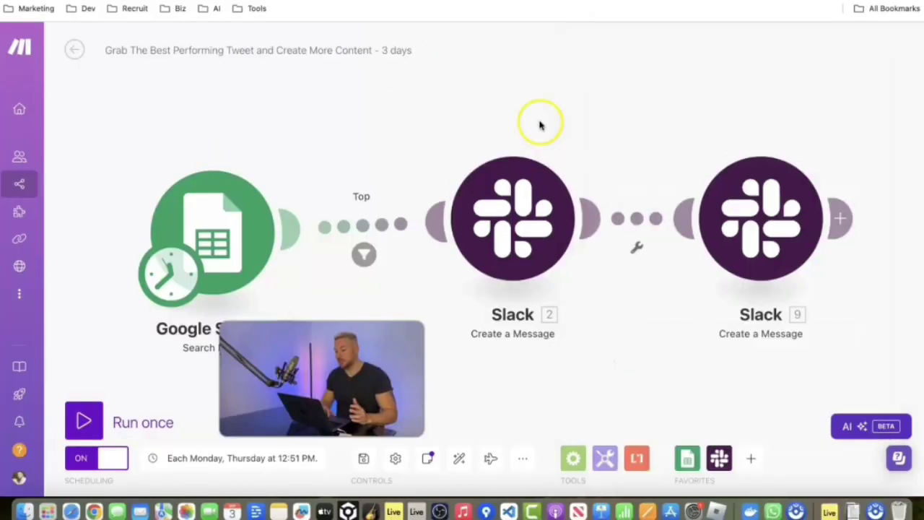
pyautogui.click(788, 225)
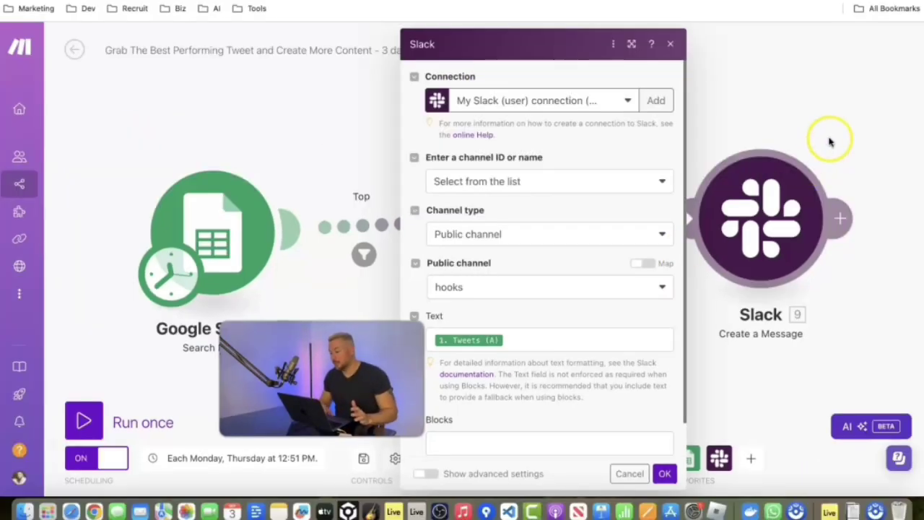
pyautogui.click(899, 76)
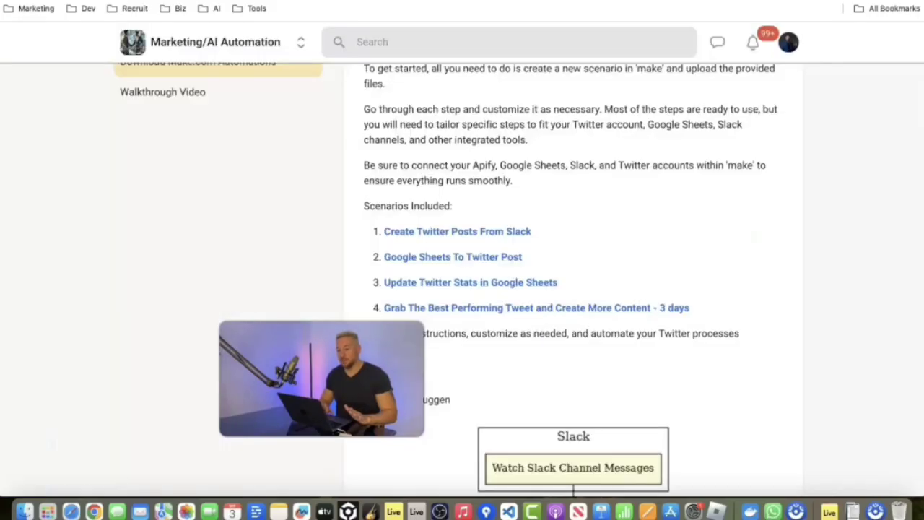
# - Review the Download Make.com Automations lesson in the Skool classroom, covering its setup instructions and list of included scenarios
pyautogui.scroll(5, 313, 212)
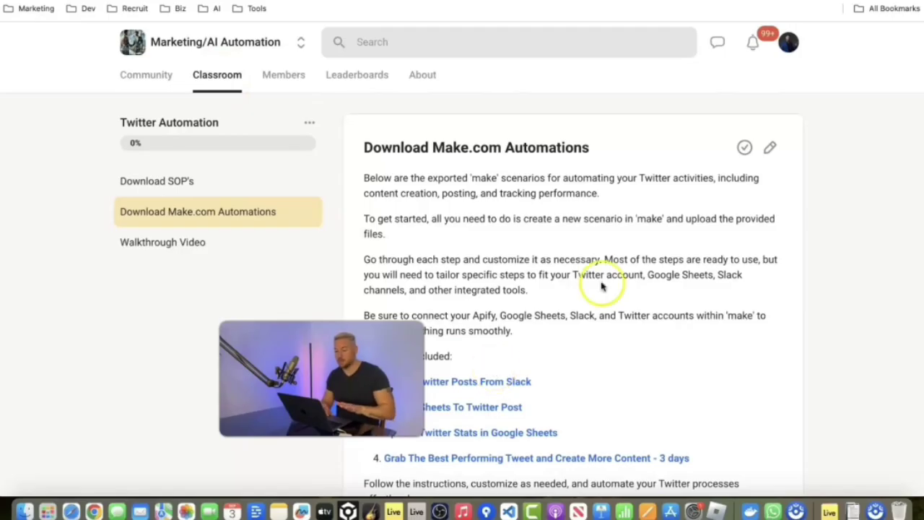
pyautogui.scroll(-3, 627, 266)
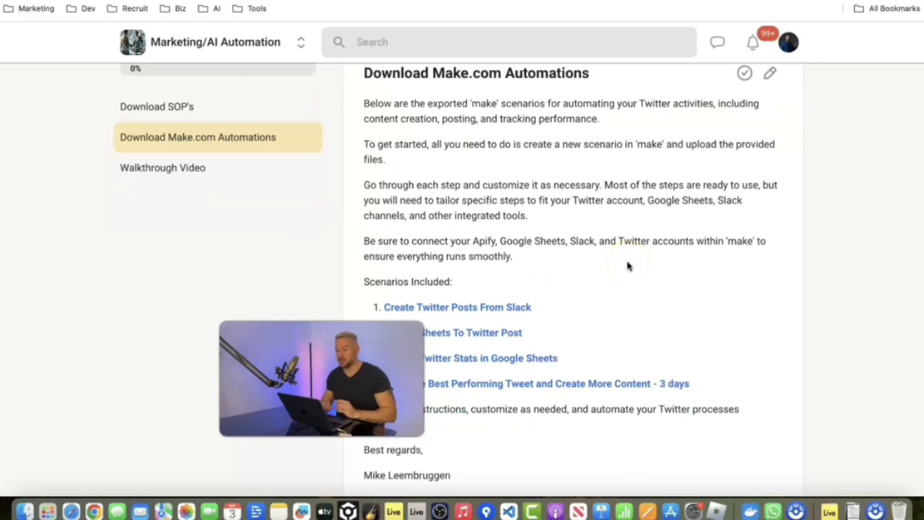